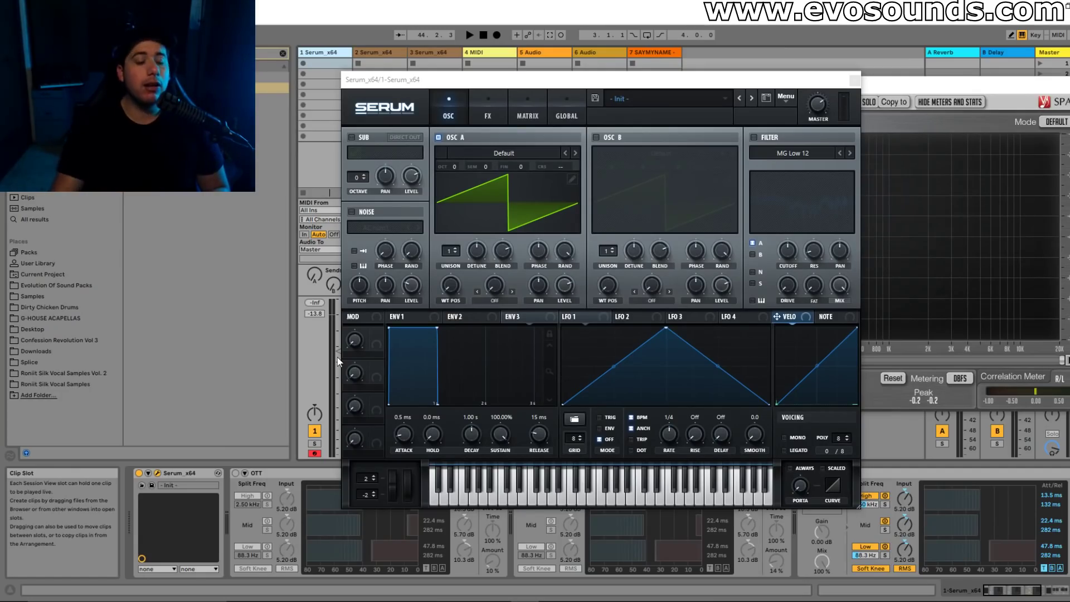
Enable oscillator B, set both oscillators to 16 unison voices, adjust oscillator B's detune and audition the sound
click(610, 136)
drag(450, 251, 451, 212)
drag(604, 243, 606, 206)
drag(635, 250, 647, 215)
drag(834, 81, 719, 64)
mouse_move(988, 585)
mouse_down()
mouse_move(1064, 590)
mouse_move(986, 588)
mouse_up()
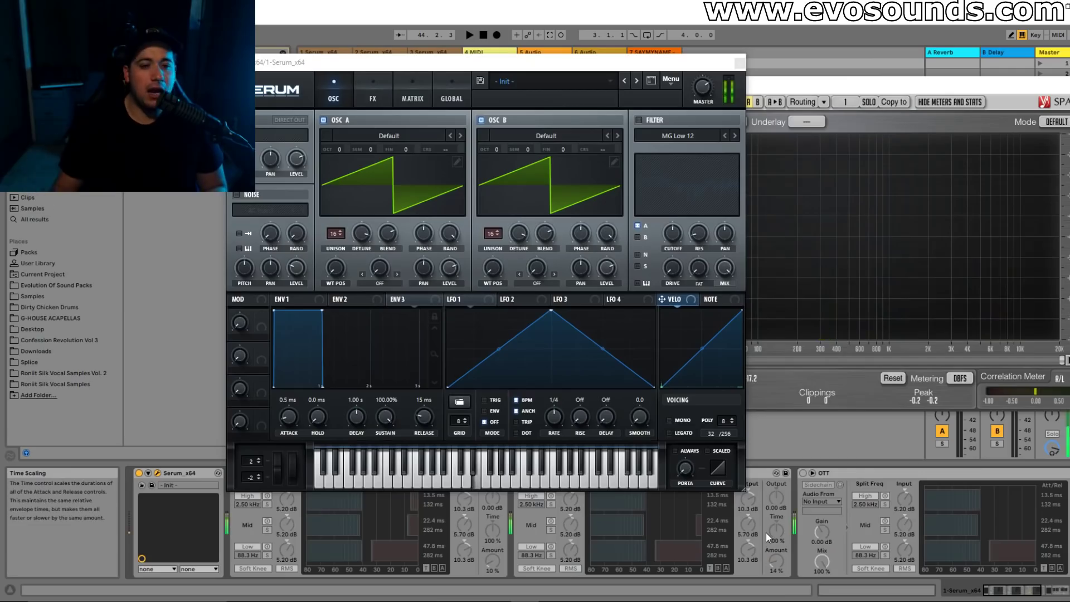
key(x)
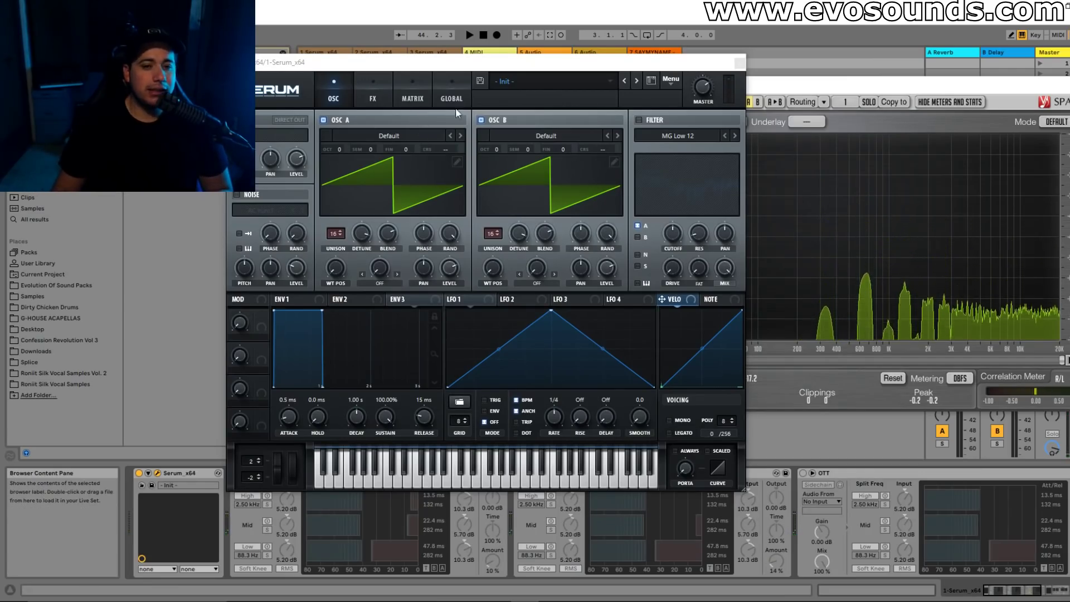
Enable the filter with the Reverb type from the Misc group, and switch off oscillator B
click(639, 120)
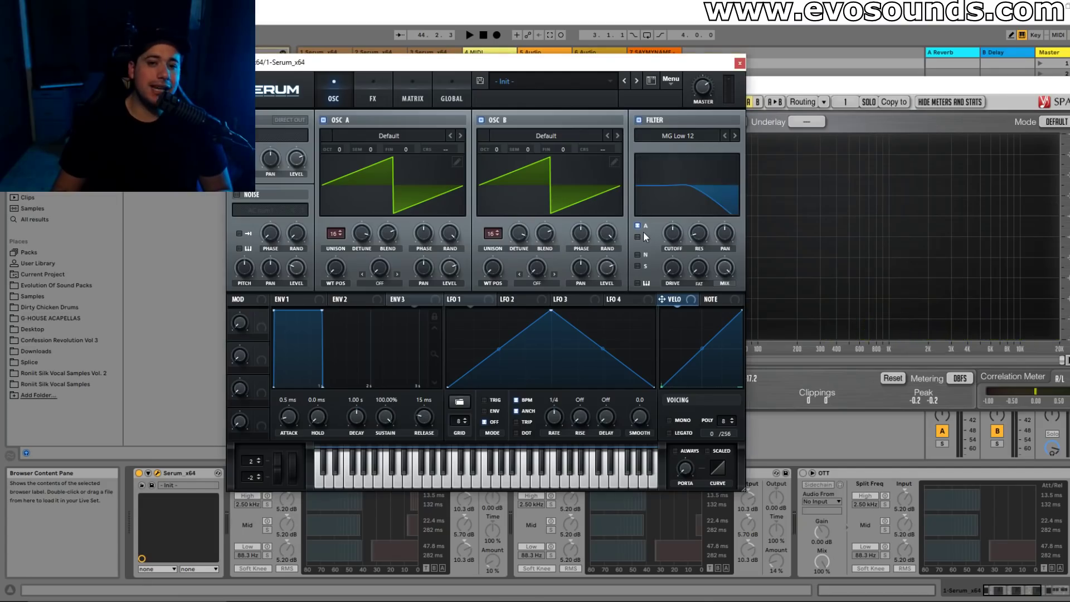
click(671, 139)
mouse_move(679, 191)
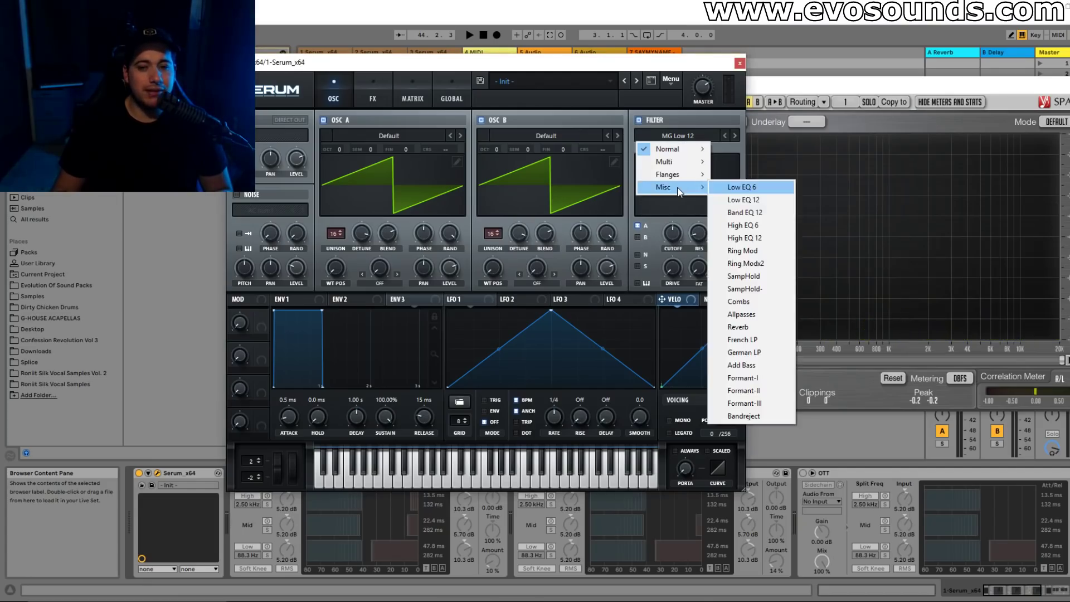
click(759, 327)
click(481, 119)
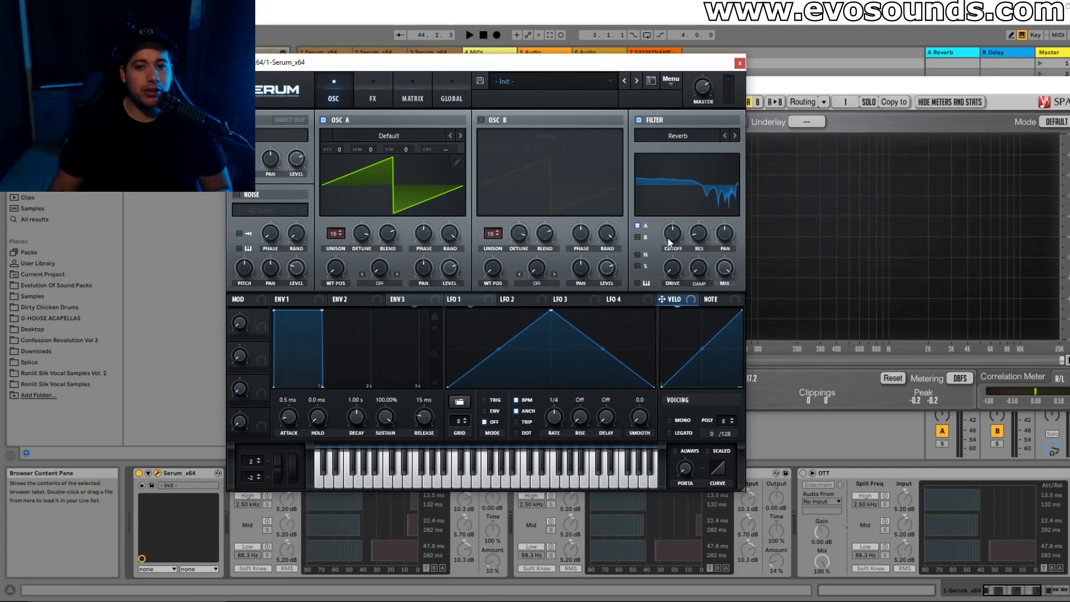
Lower the Reverb filter's cutoff slightly and shift the computer keyboard octave down and back up while auditioning notes
mouse_move(670, 233)
mouse_down()
mouse_move(657, 251)
mouse_move(664, 240)
mouse_up()
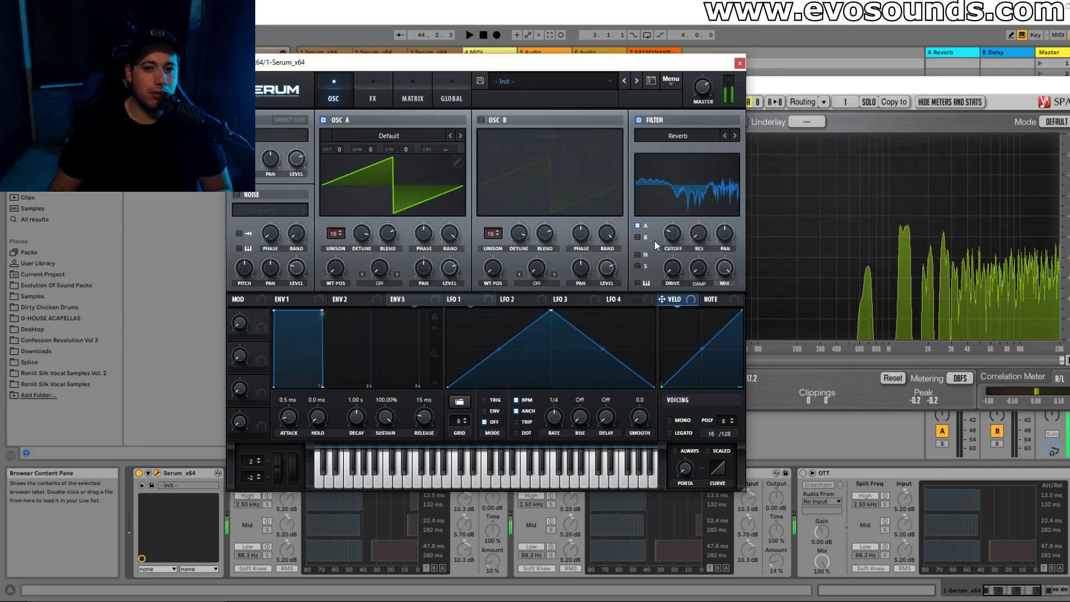
key(z)
mouse_move(359, 240)
key(x)
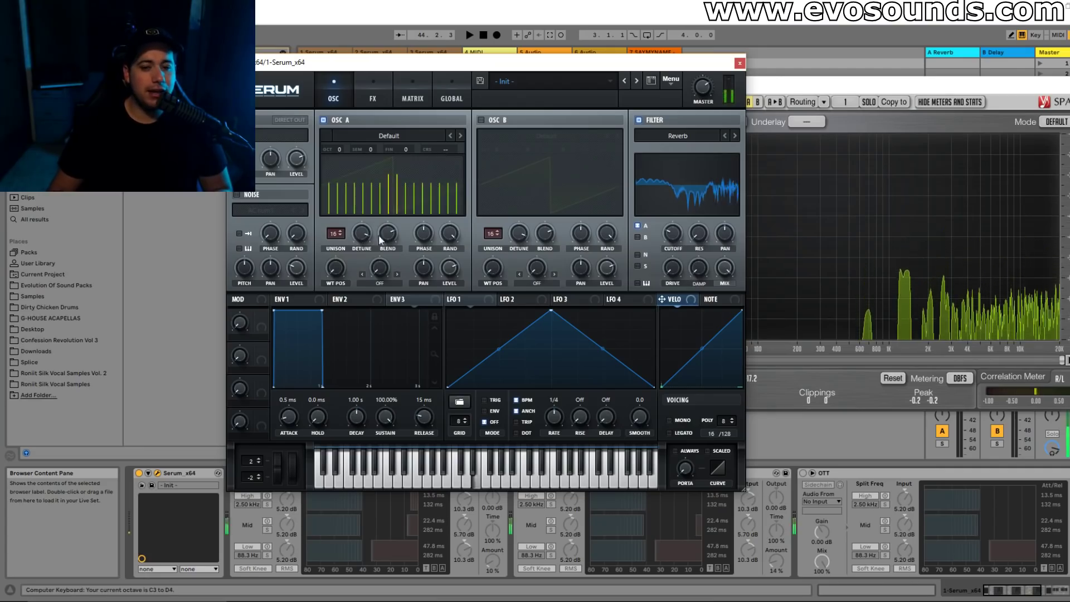
Map LFO 1 to the filter cutoff and set the LFO rate to 1/64
click(467, 303)
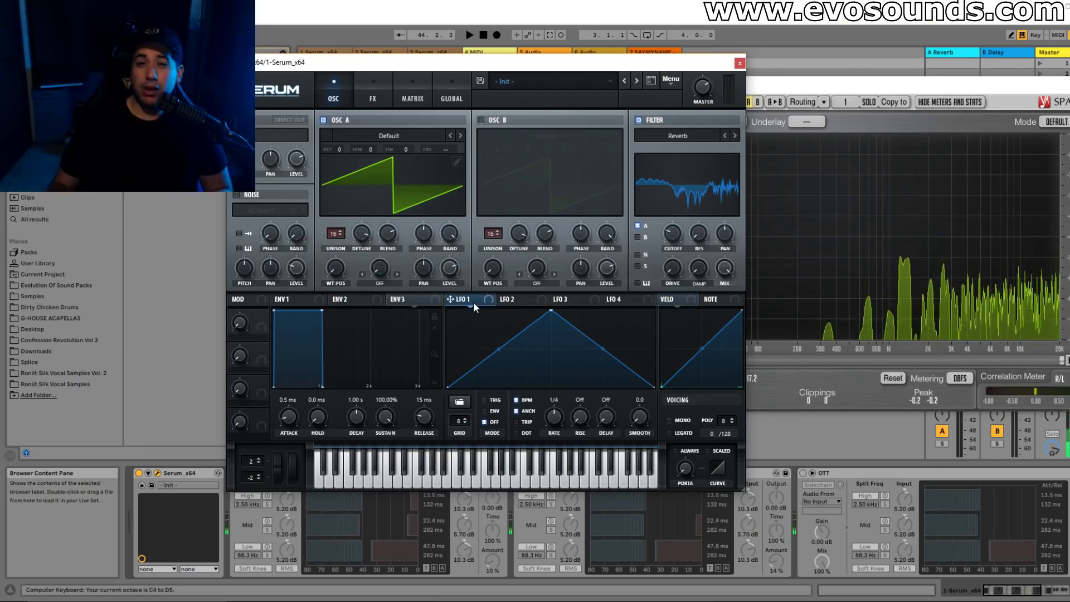
drag(474, 302, 649, 239)
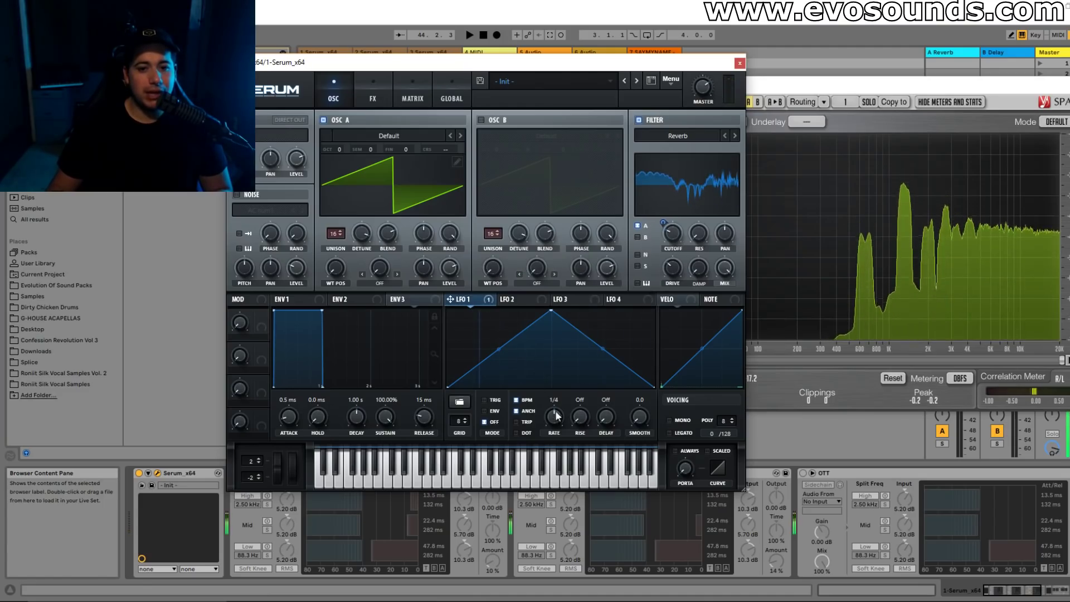
drag(556, 415, 567, 393)
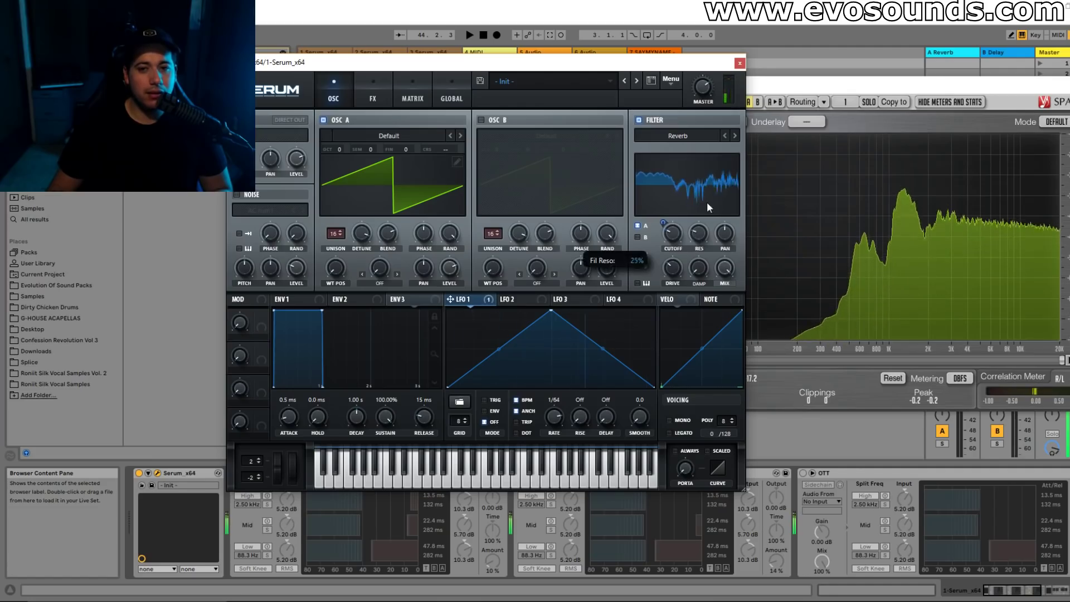
Audition the modulated patch by playing notes one octave higher, then one octave back down
key(x)
key(d)
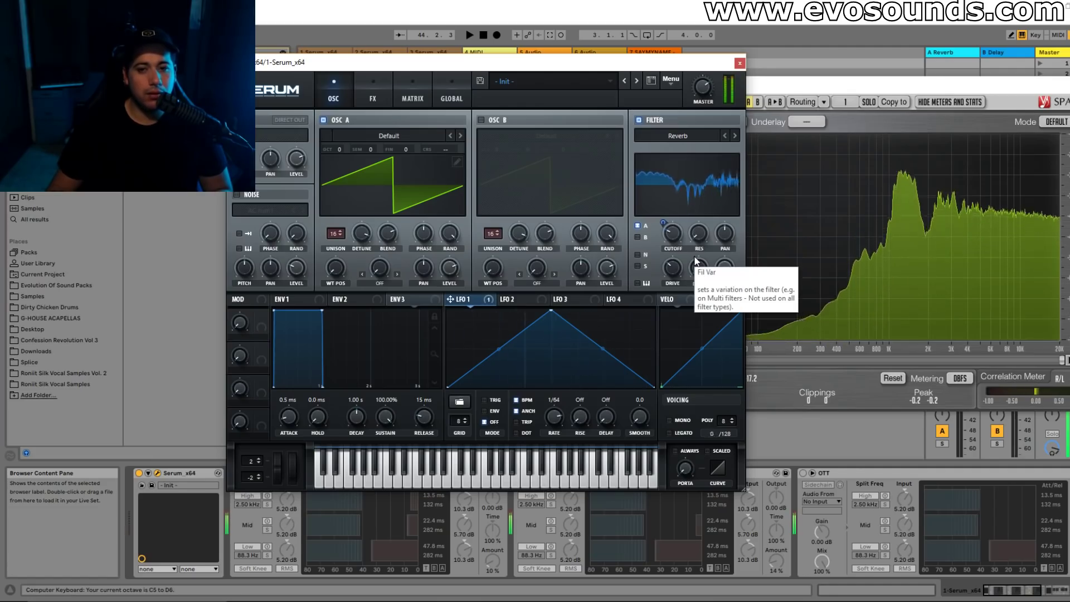
key(d)
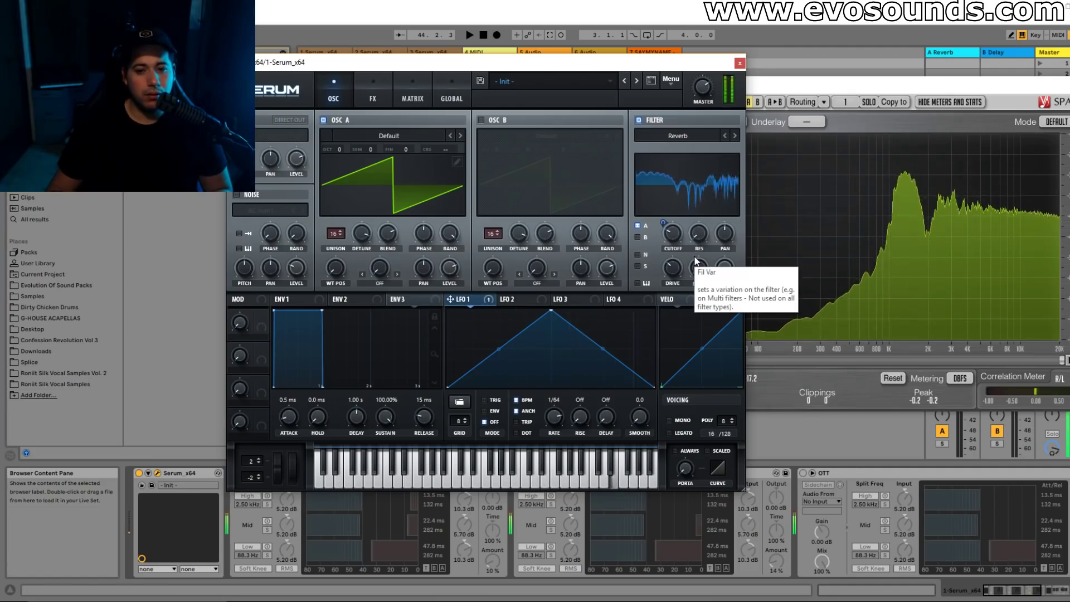
key(z)
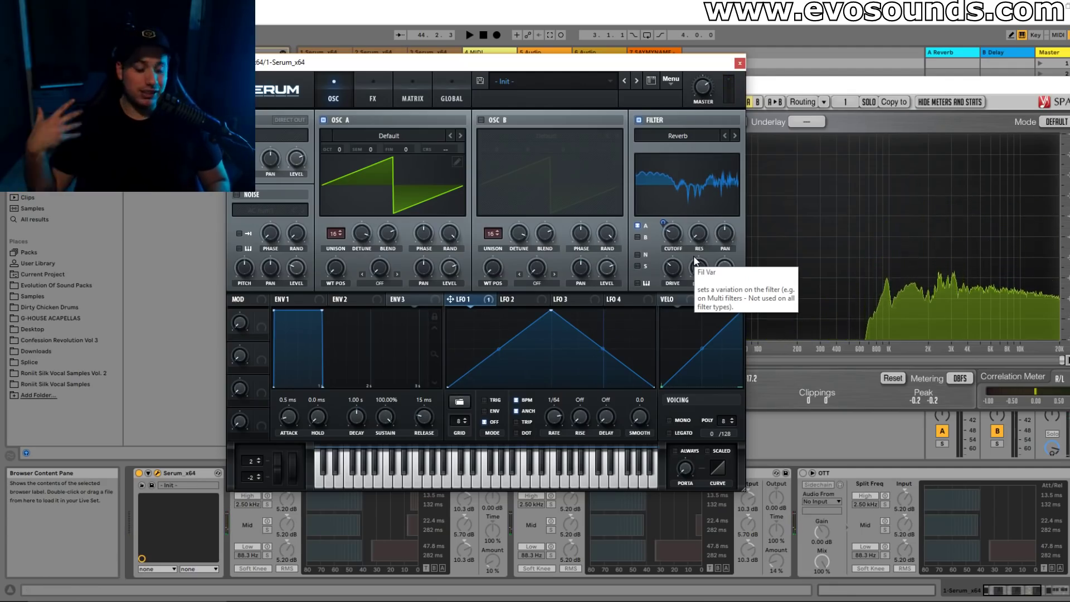
key(d)
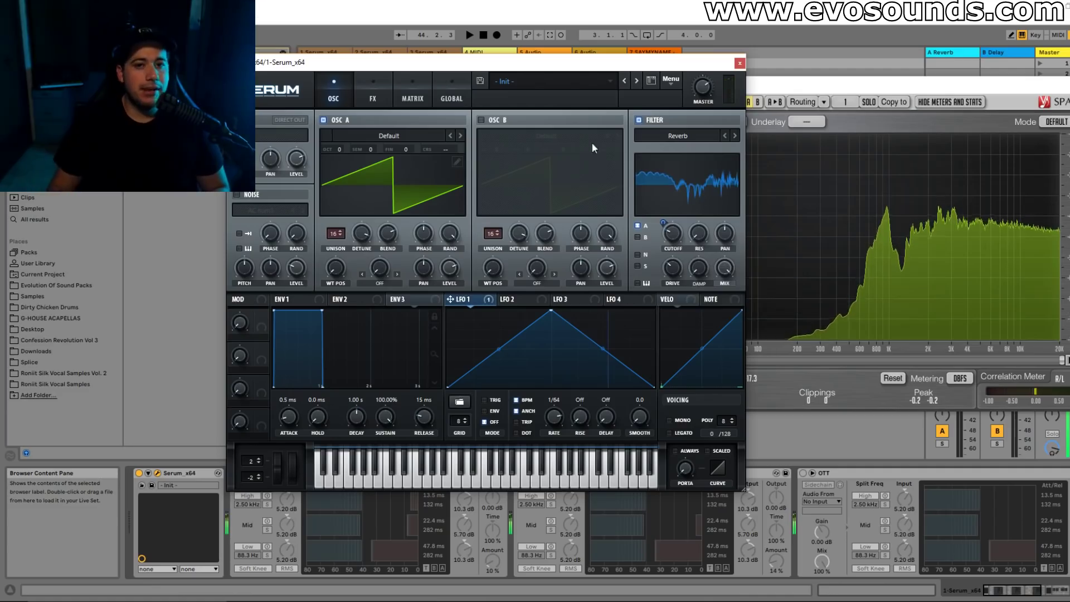
Switch oscillator B back on and audition the patch, briefly bypassing oscillator A for comparison
click(493, 122)
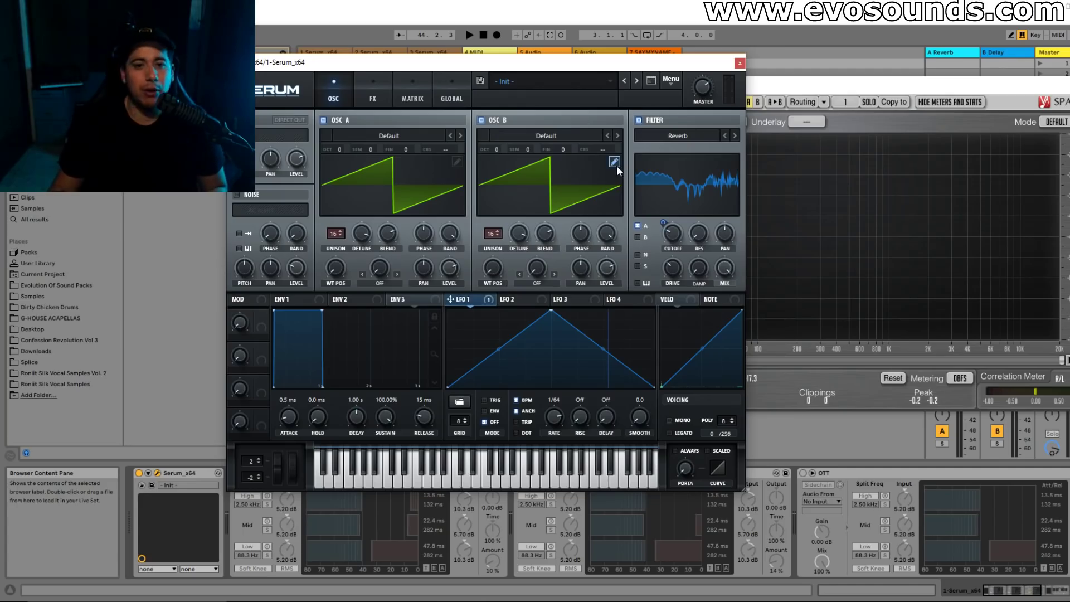
key(a)
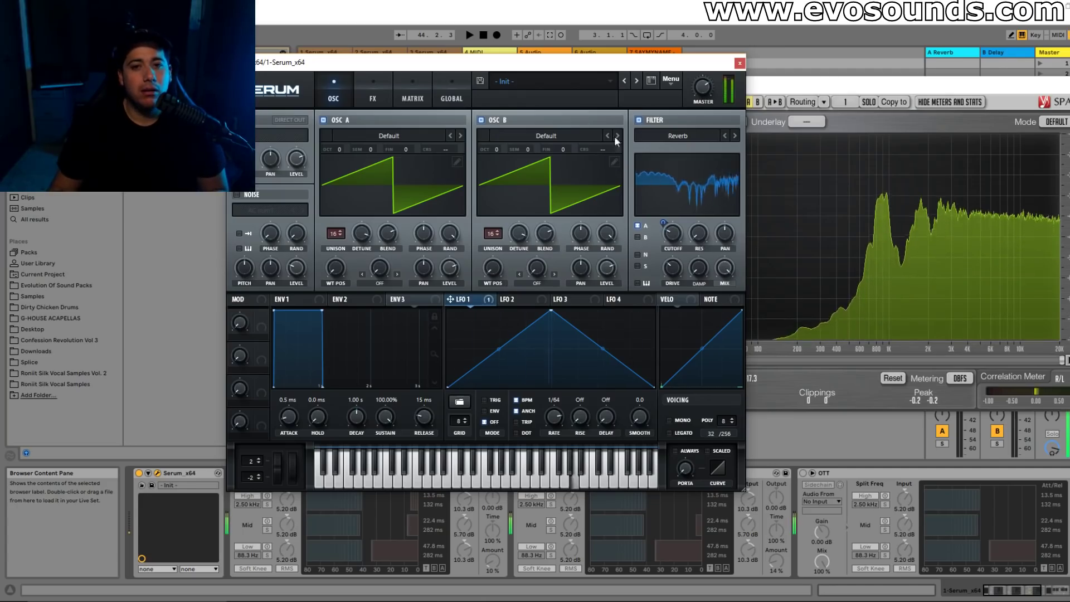
click(347, 118)
click(347, 119)
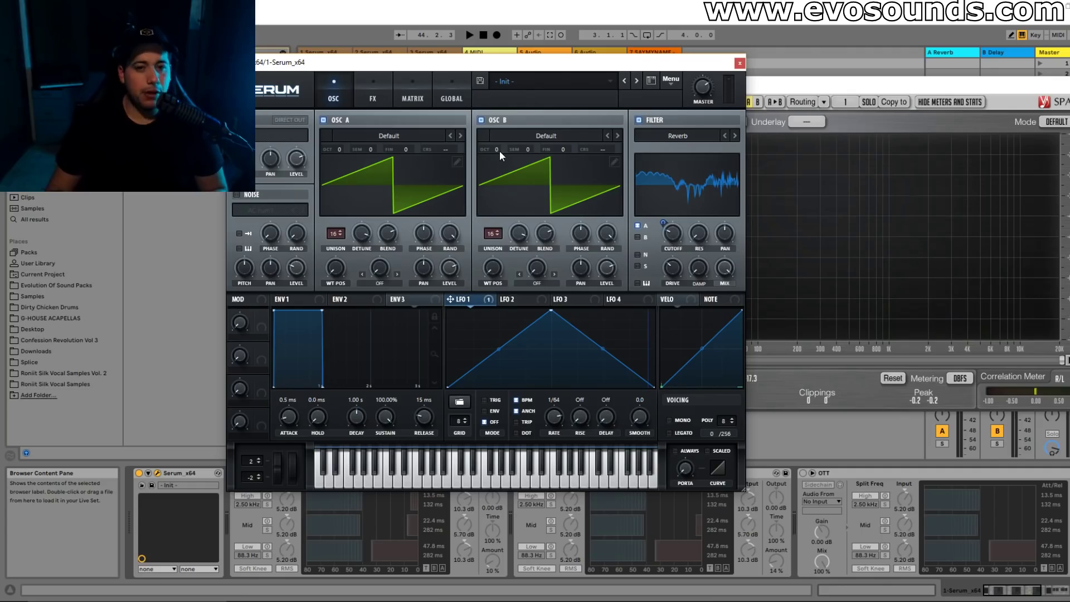
Enable the Hyper/Dimension and Reverb effects, turning the Hyper mix all the way down
click(377, 101)
click(276, 126)
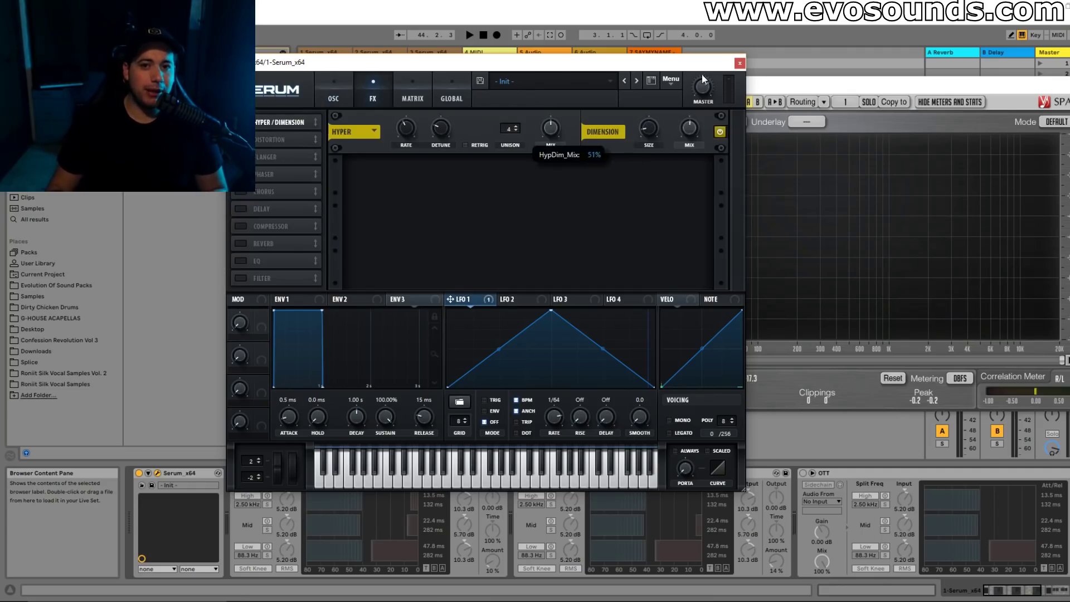
drag(553, 124, 474, 226)
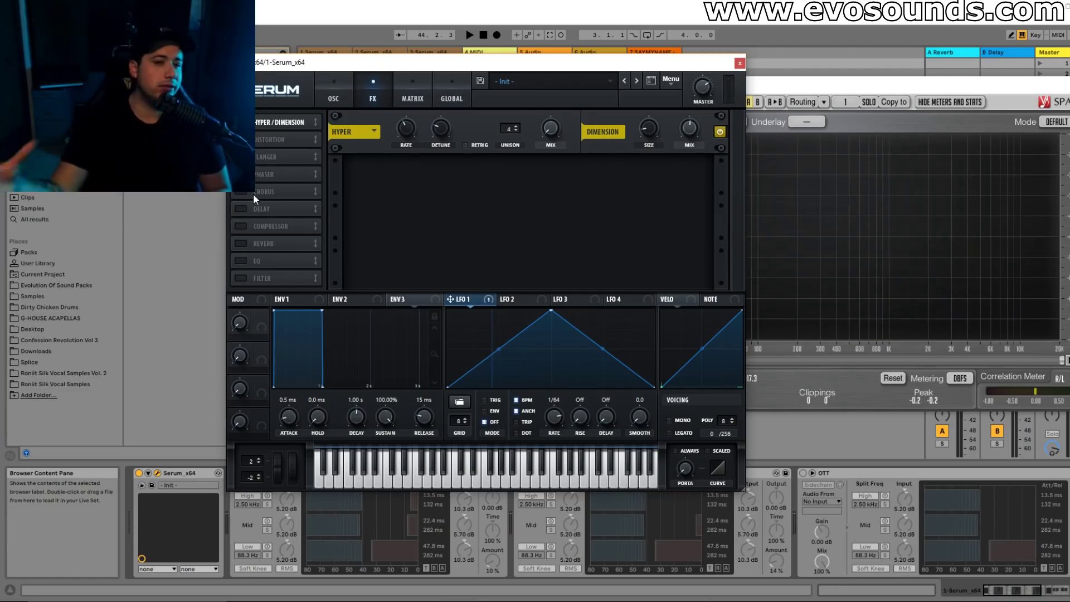
click(241, 243)
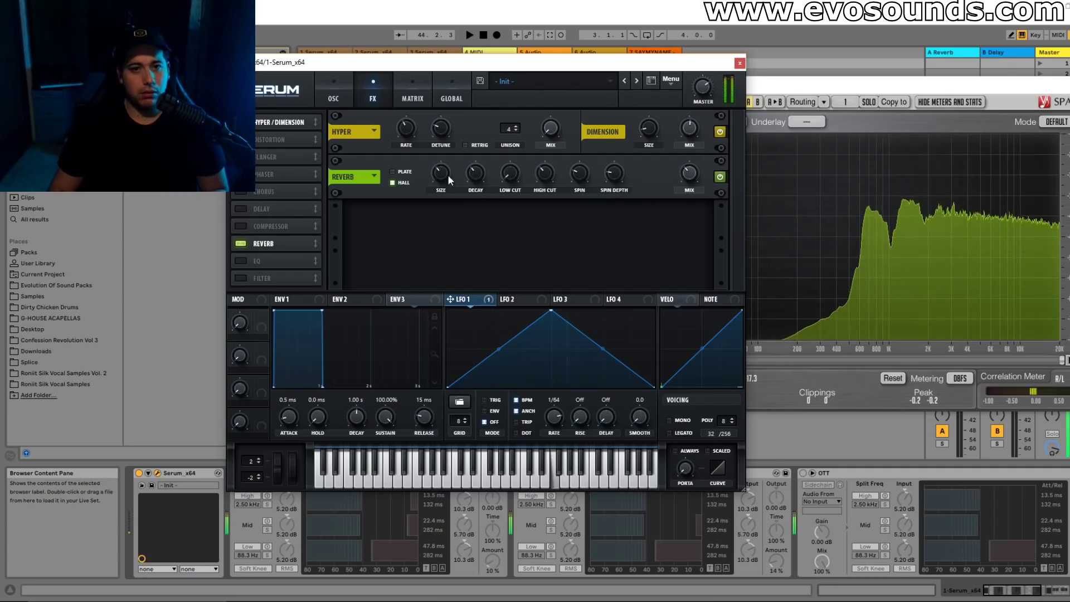
Compare the patch with oscillator B switched off and on again
click(334, 95)
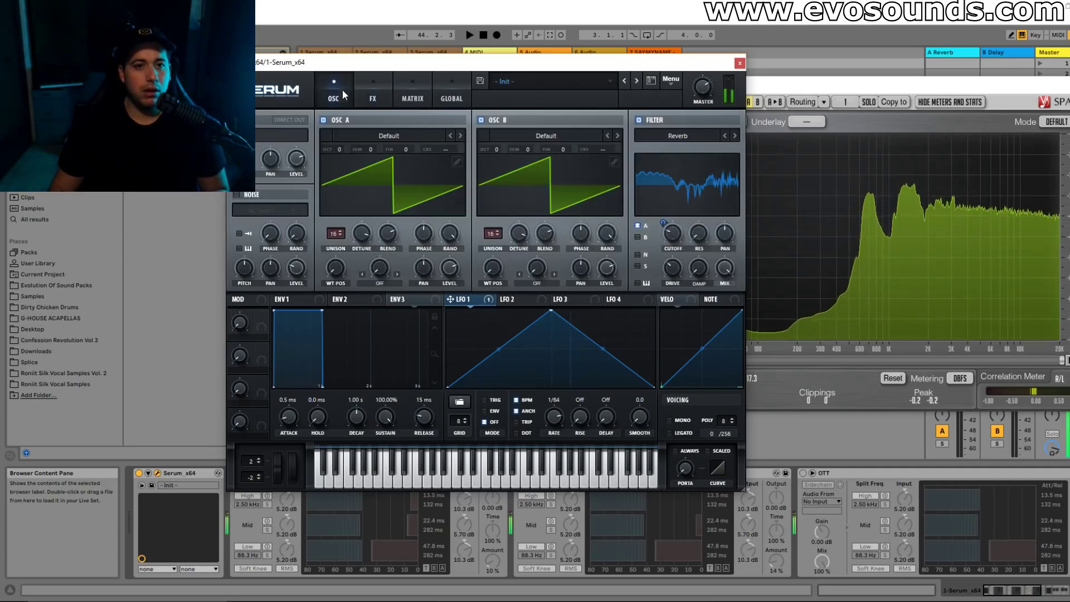
click(493, 118)
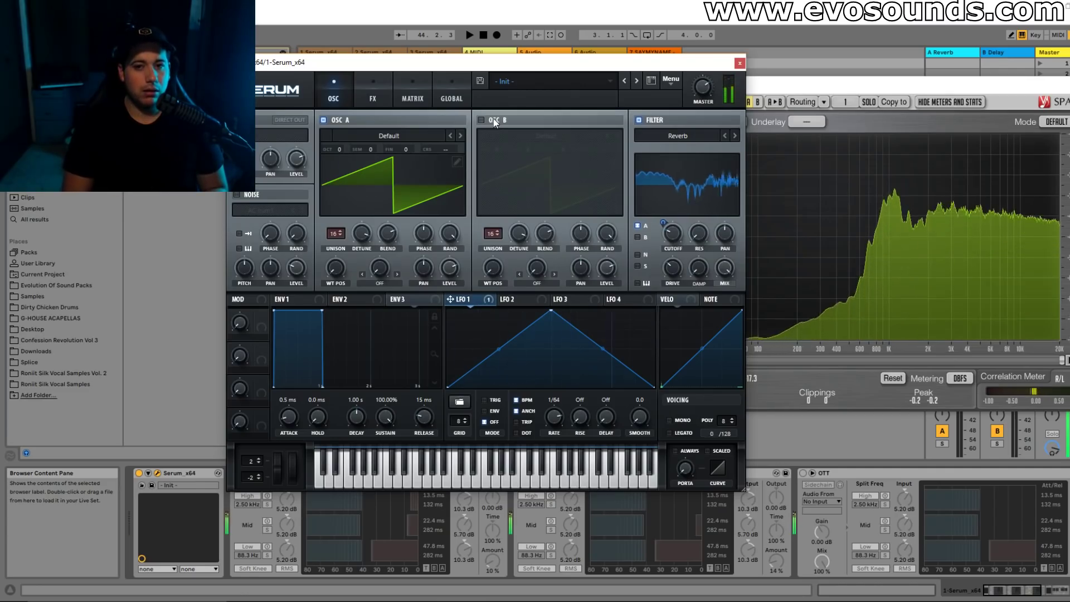
click(373, 96)
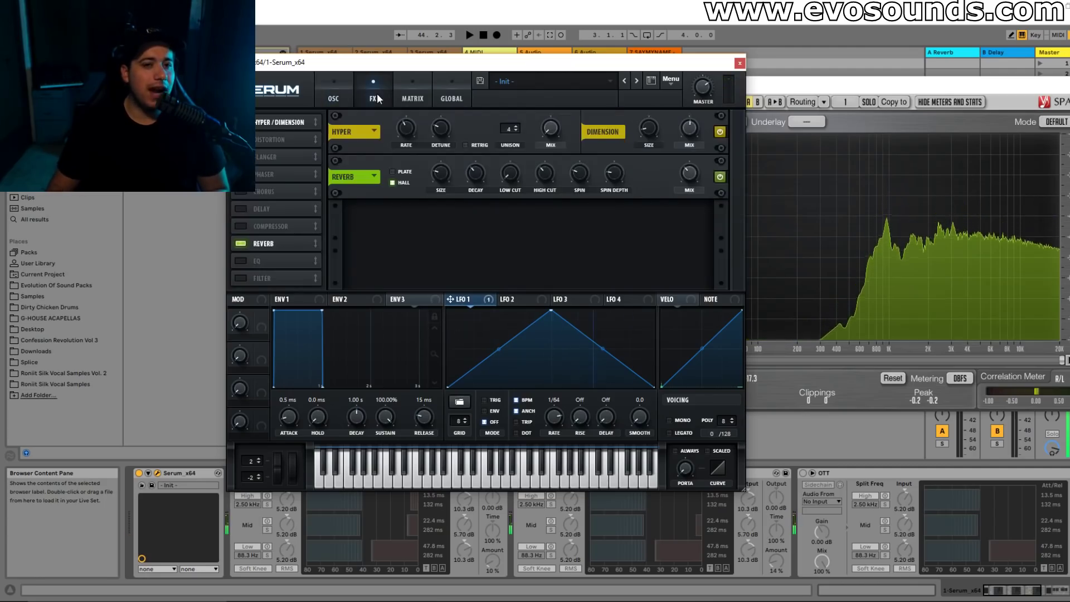
click(333, 96)
click(495, 117)
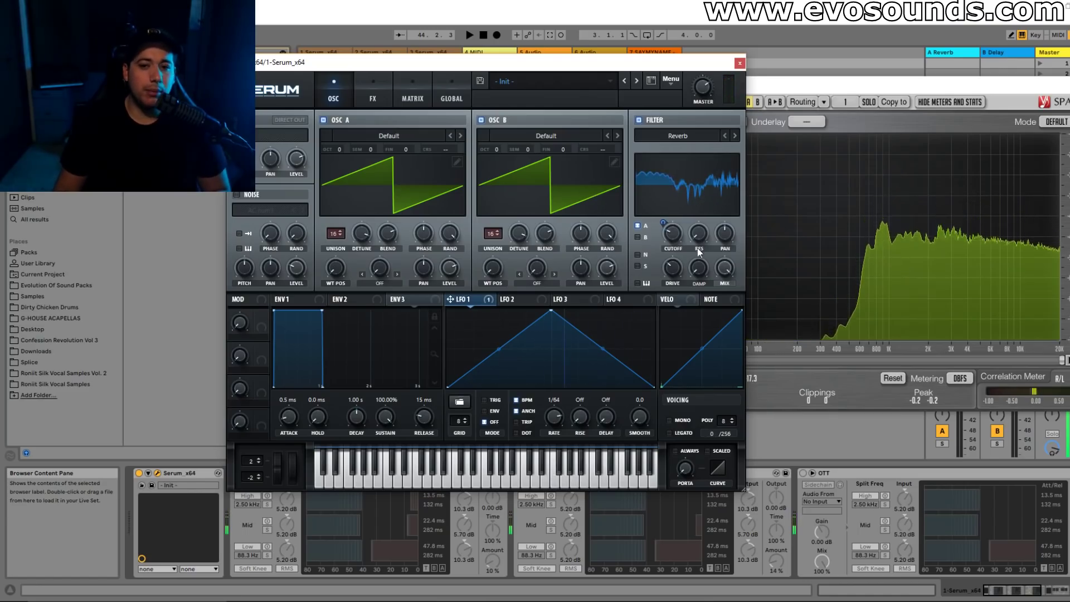
Enable Mono and Legato voicing and set the portamento to Always
click(676, 420)
click(670, 434)
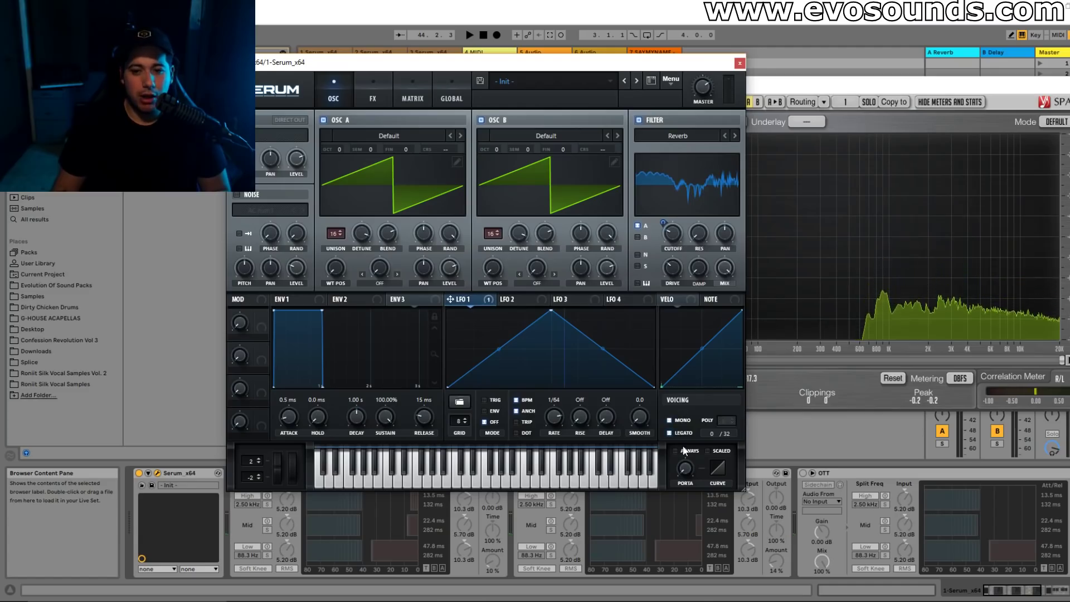
click(675, 450)
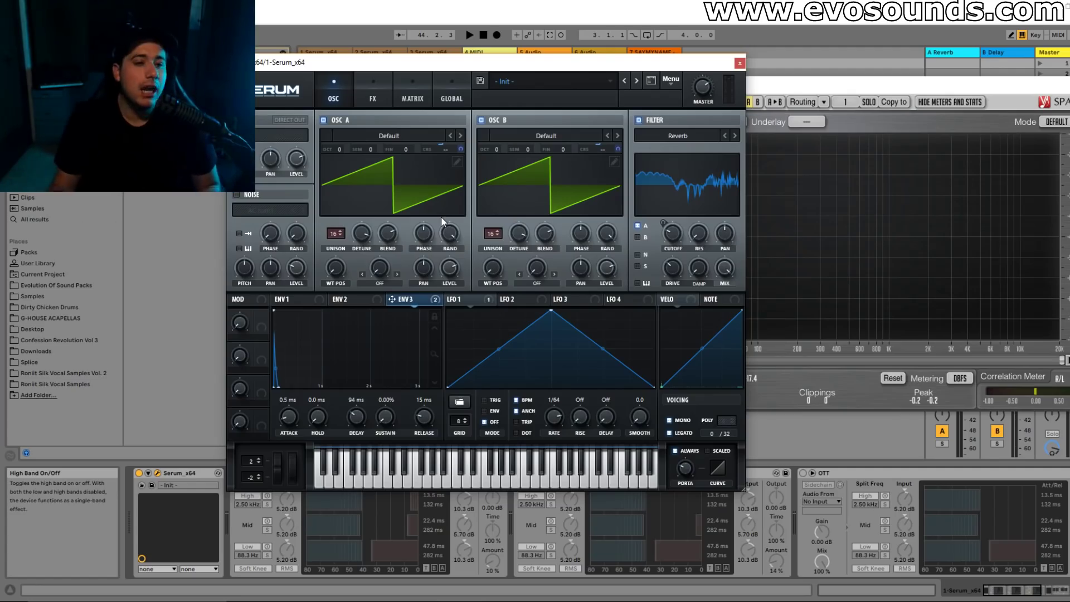
Set envelope 3's decay to 87 ms
mouse_move(355, 410)
drag(364, 402, 354, 417)
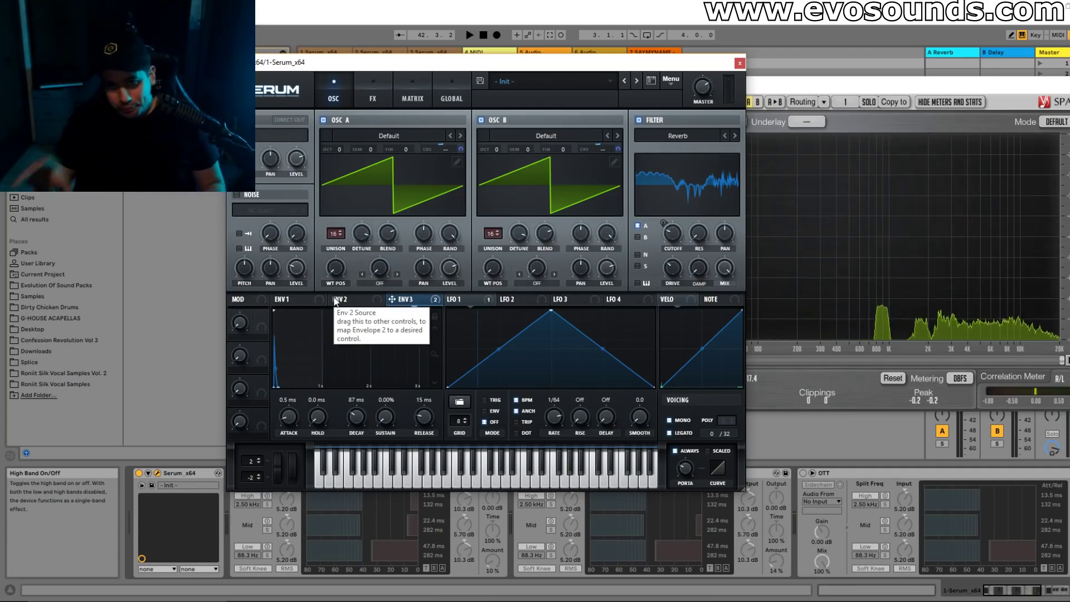
Enable Serum's EQ effect and cut the low band's gain
drag(486, 72, 420, 73)
click(318, 84)
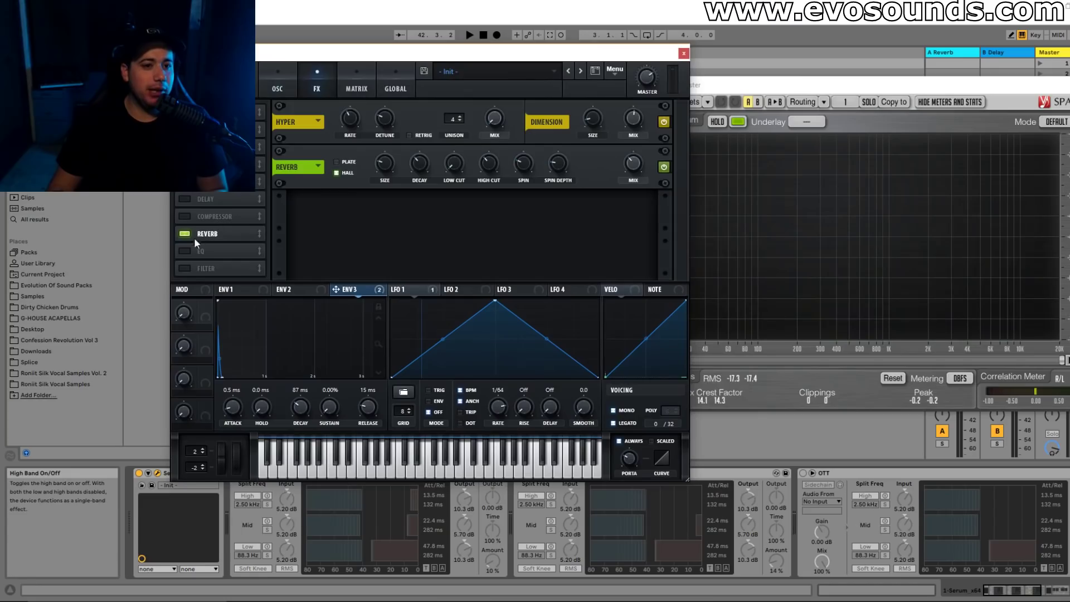
click(185, 251)
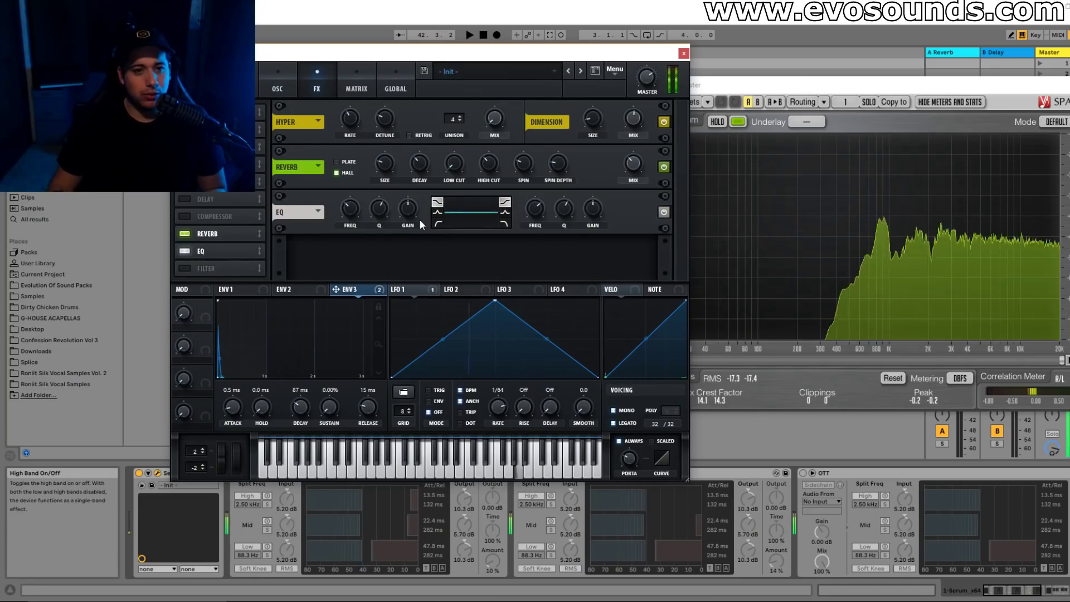
drag(409, 210, 348, 306)
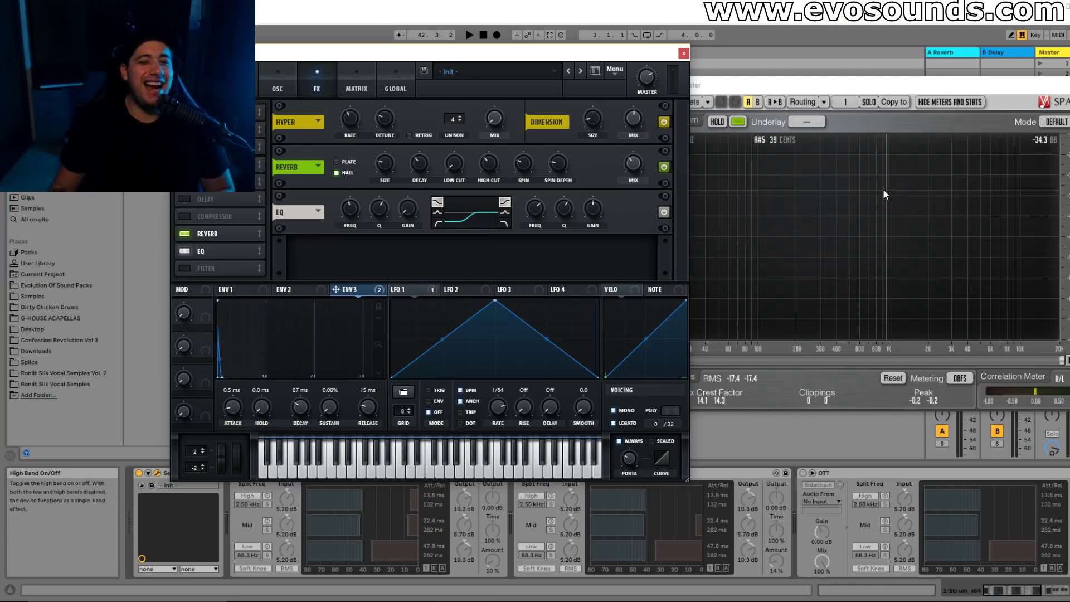
Turn on the EQ Eight at the end of the track's device chain and audition the result
scroll(1024, 574, down, 6)
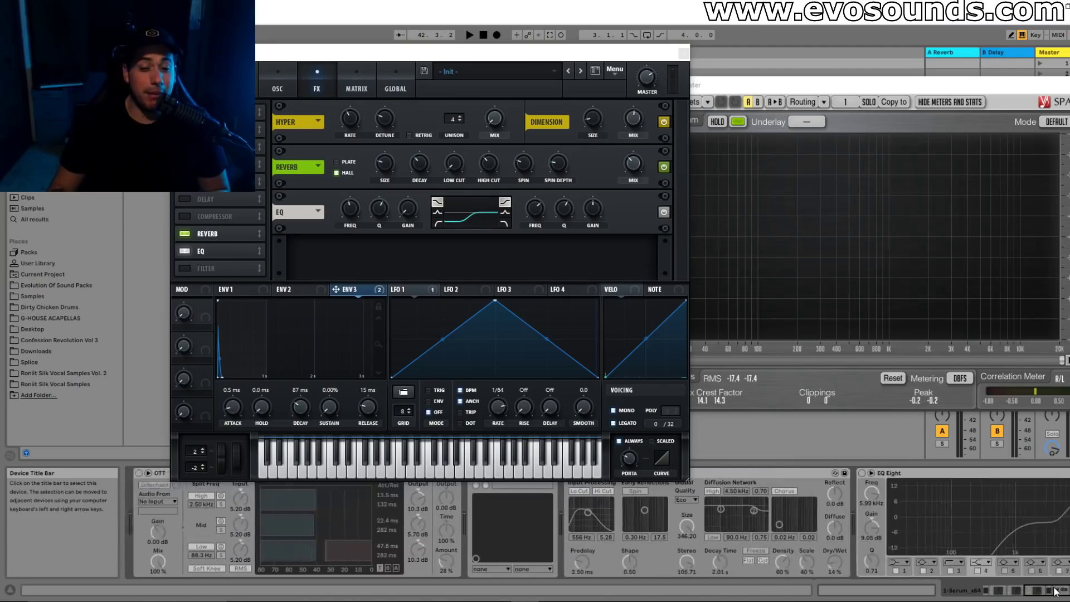
click(767, 473)
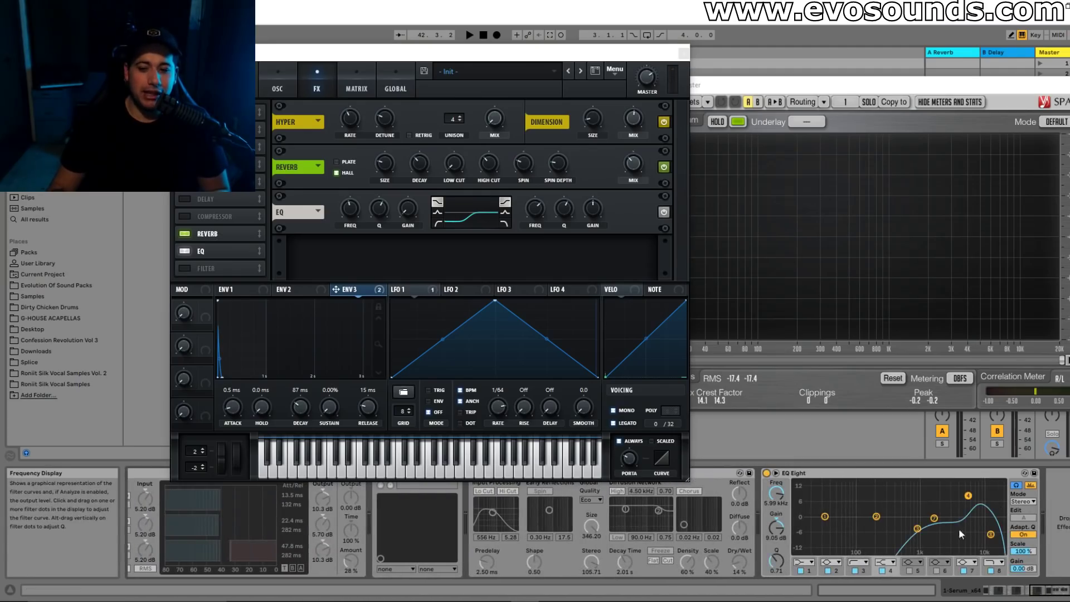
key(space)
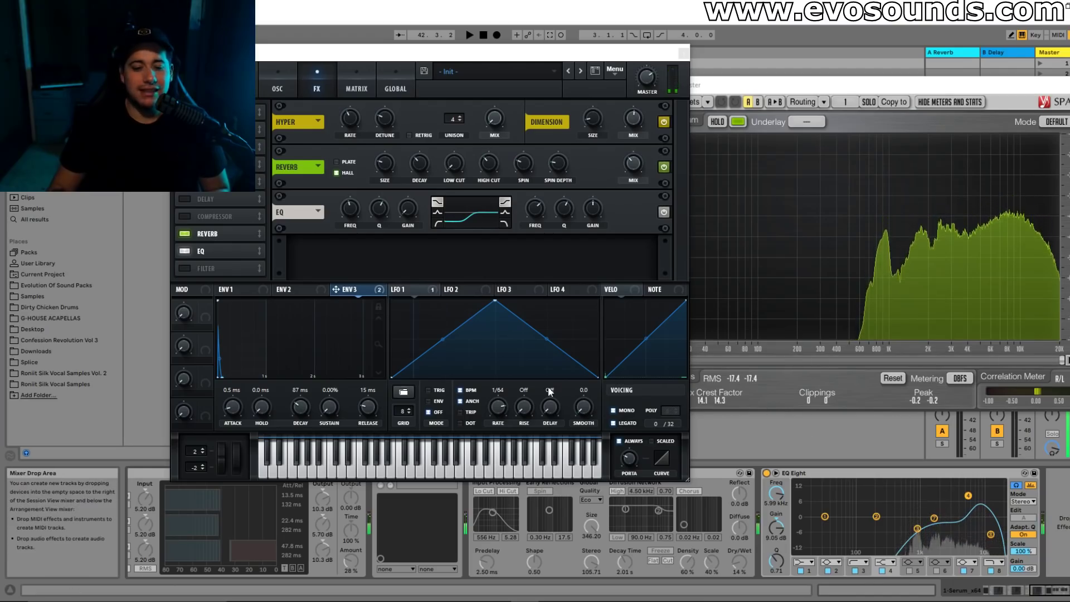
Move the Serum window clear of the mixer and raise the first track's volume to -7.6 dB
drag(381, 53, 622, 50)
drag(338, 350, 338, 335)
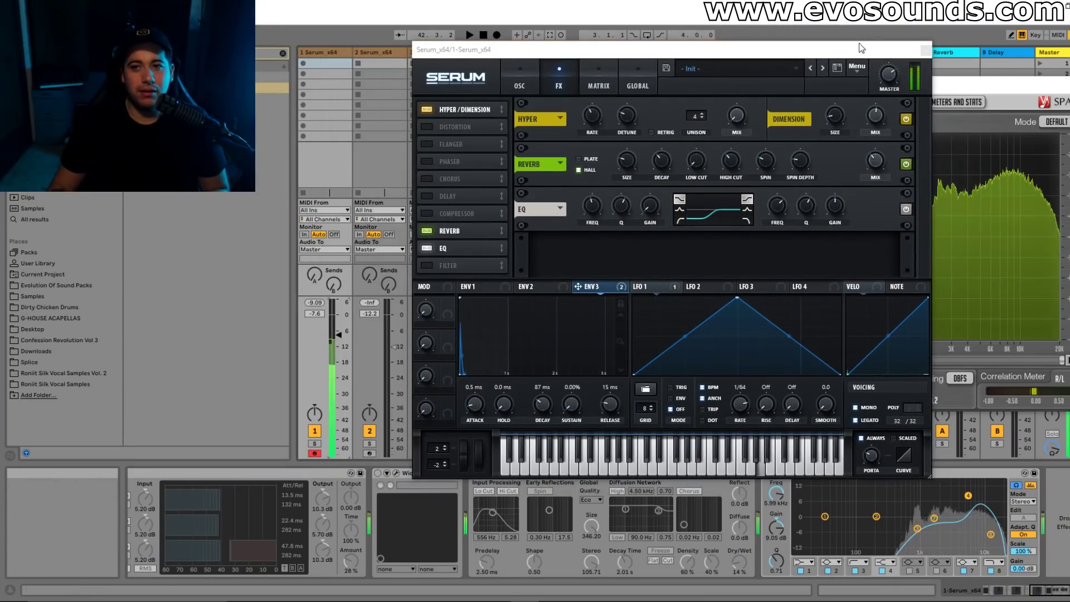
drag(861, 47, 714, 34)
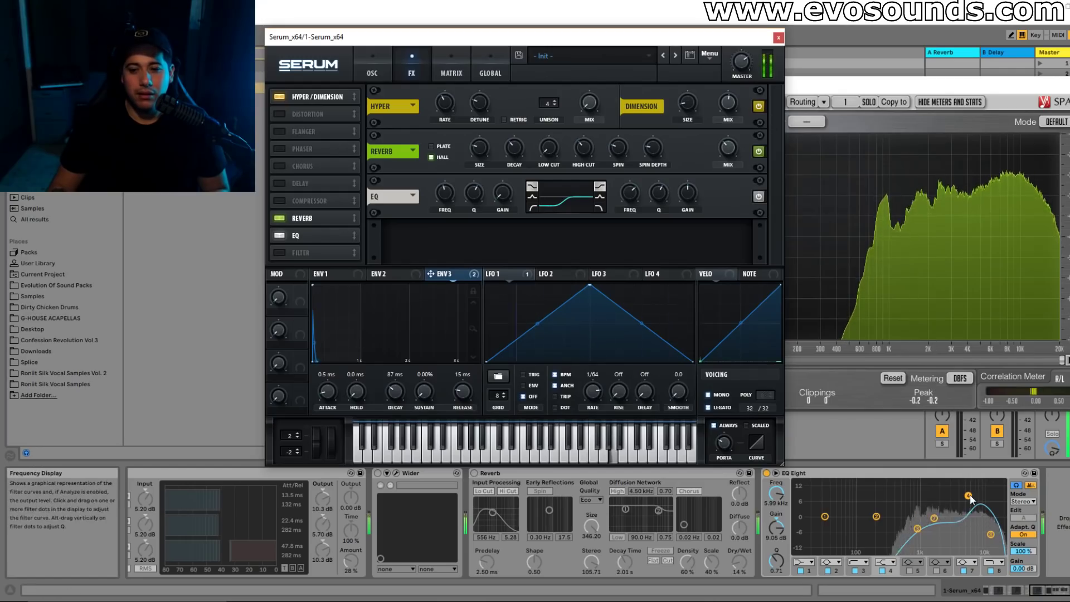
Boost the EQ Eight's high bell band to about 11.3 dB near 5.18 kHz
drag(969, 494, 967, 490)
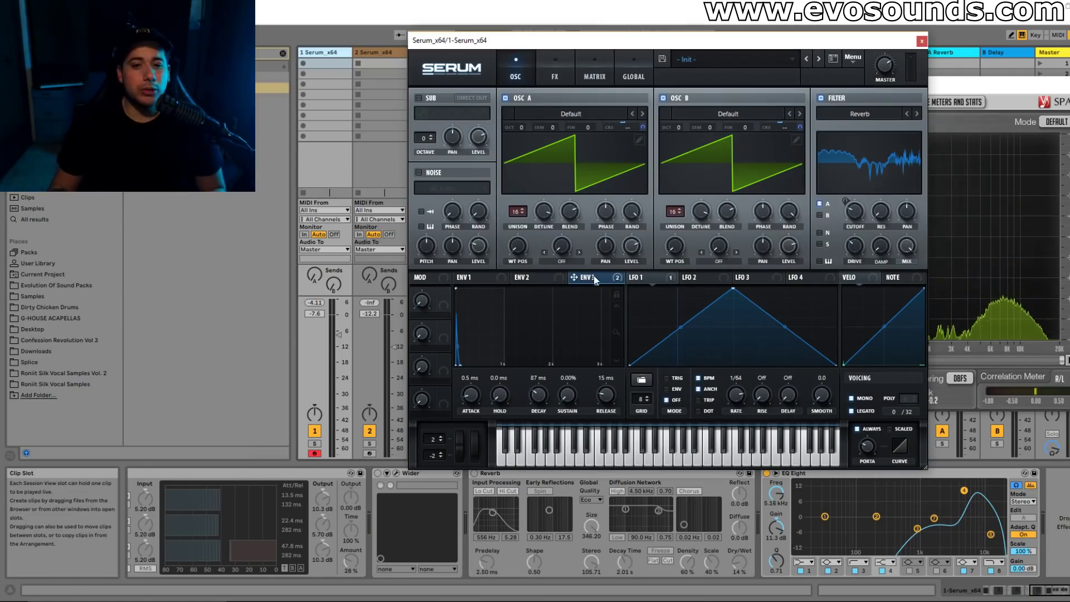
Modulate the filter cutoff with envelope 3 and adjust the modulation amount while auditioning the sound
drag(859, 212, 858, 211)
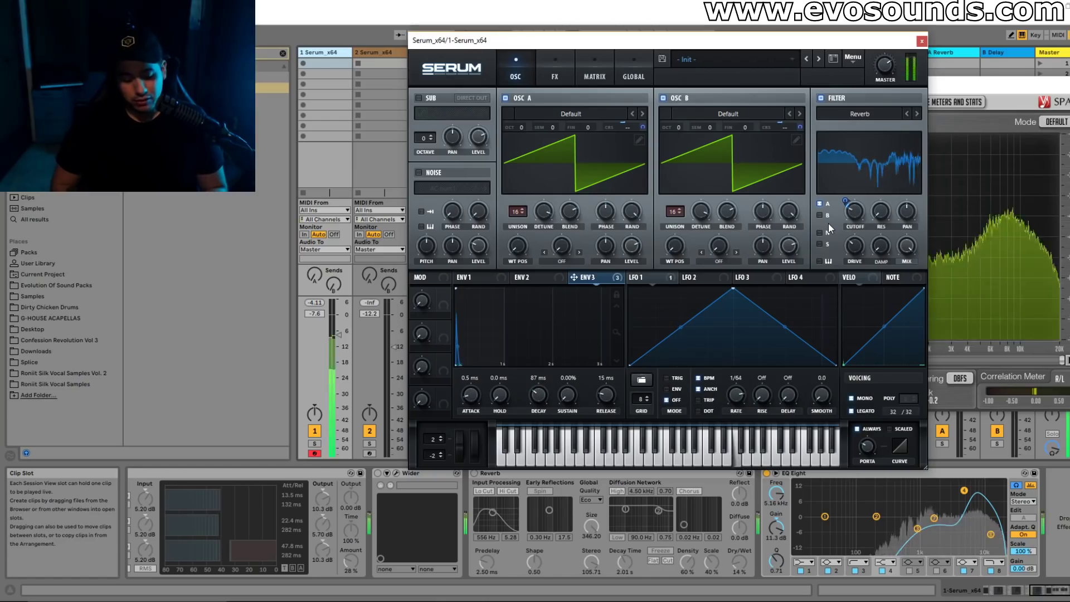
mouse_move(845, 199)
mouse_down()
mouse_move(867, 194)
mouse_move(857, 214)
mouse_up()
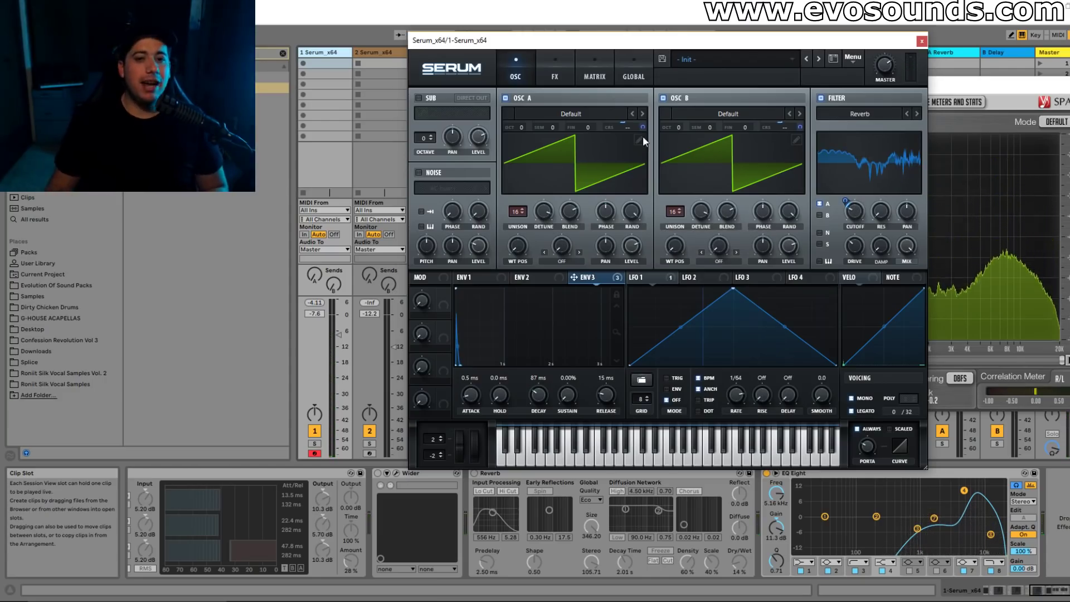
Turn on the EQ Eight on the SAYMYNAME reference track and play a short passage for comparison
drag(522, 39, 696, 75)
click(656, 62)
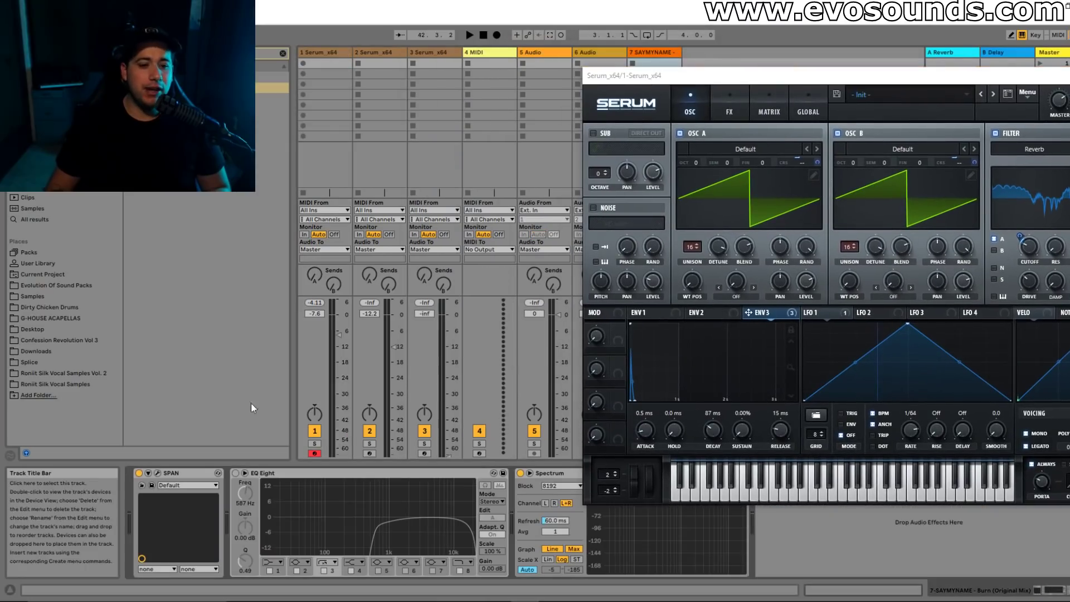
click(235, 473)
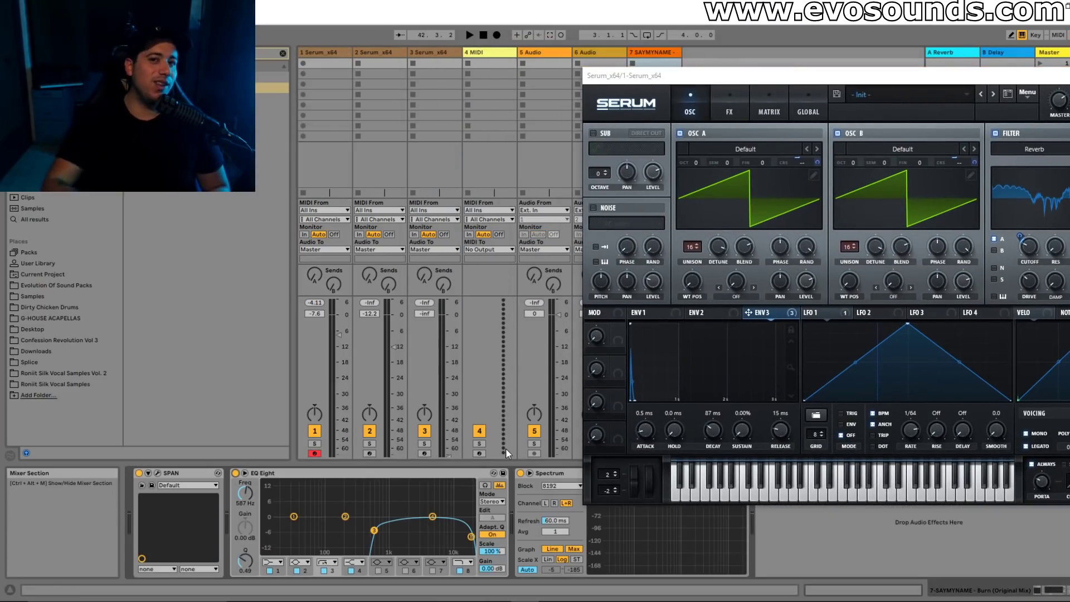
key(space)
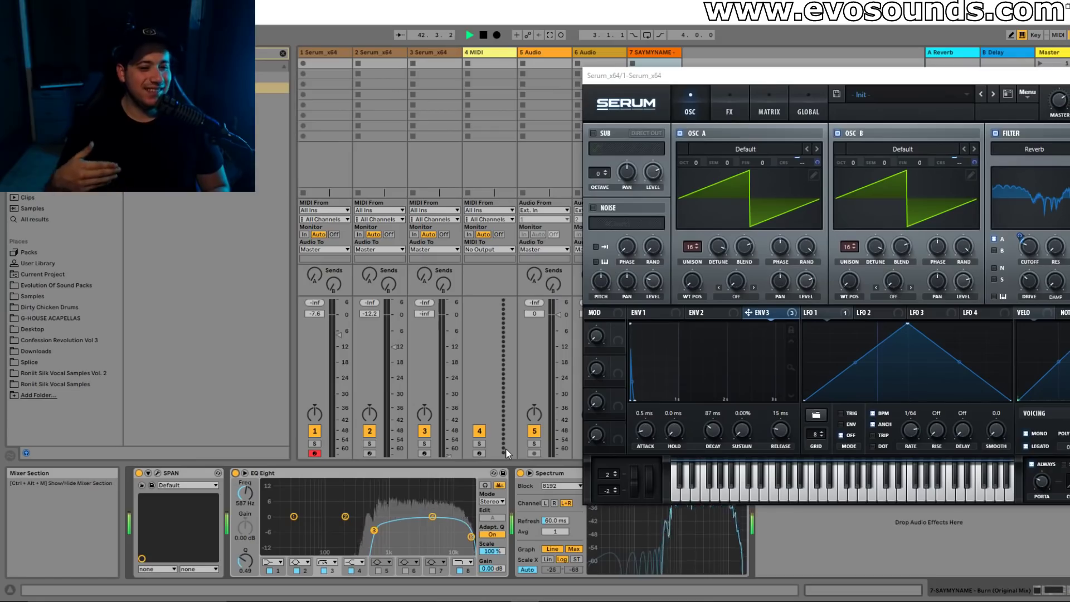
key(space)
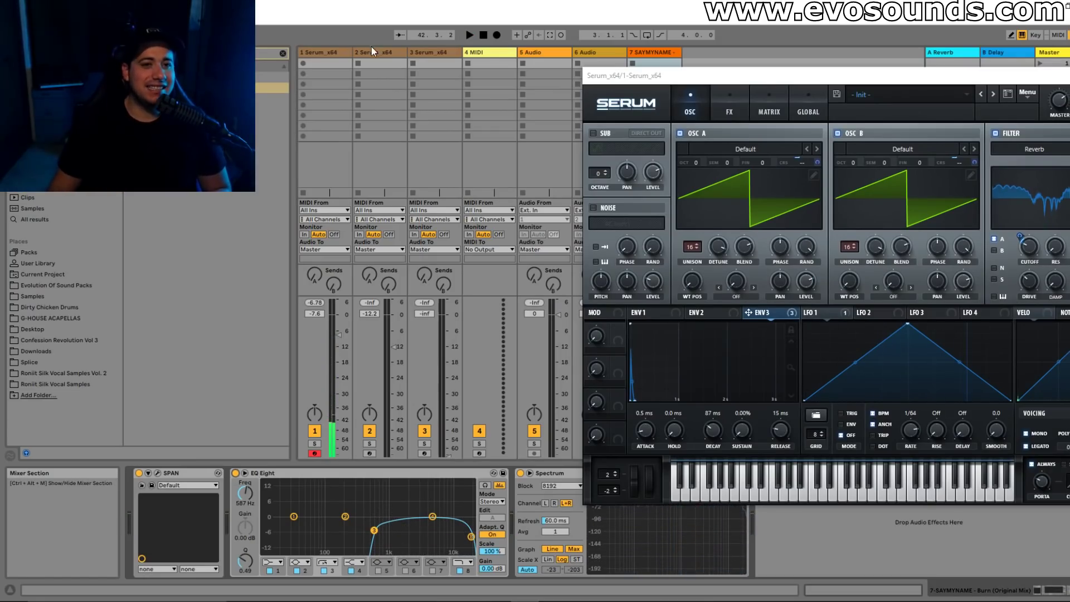
Return to the first Serum track, route oscillator B through the filter, and audition the sound at different keyboard octaves
click(336, 50)
drag(693, 71, 319, 49)
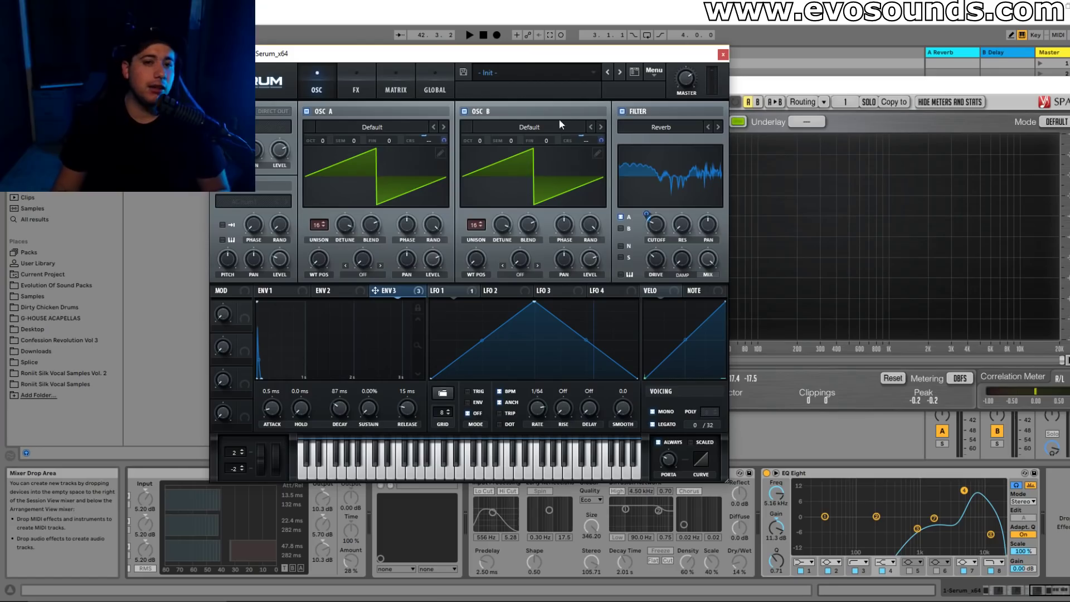
click(622, 229)
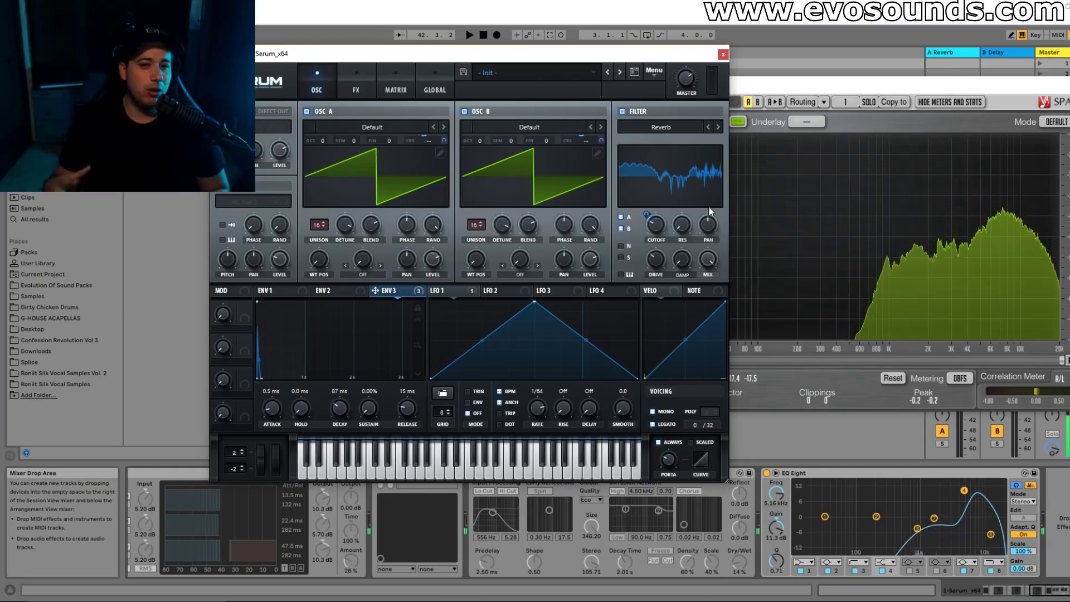
key(z)
key(h)
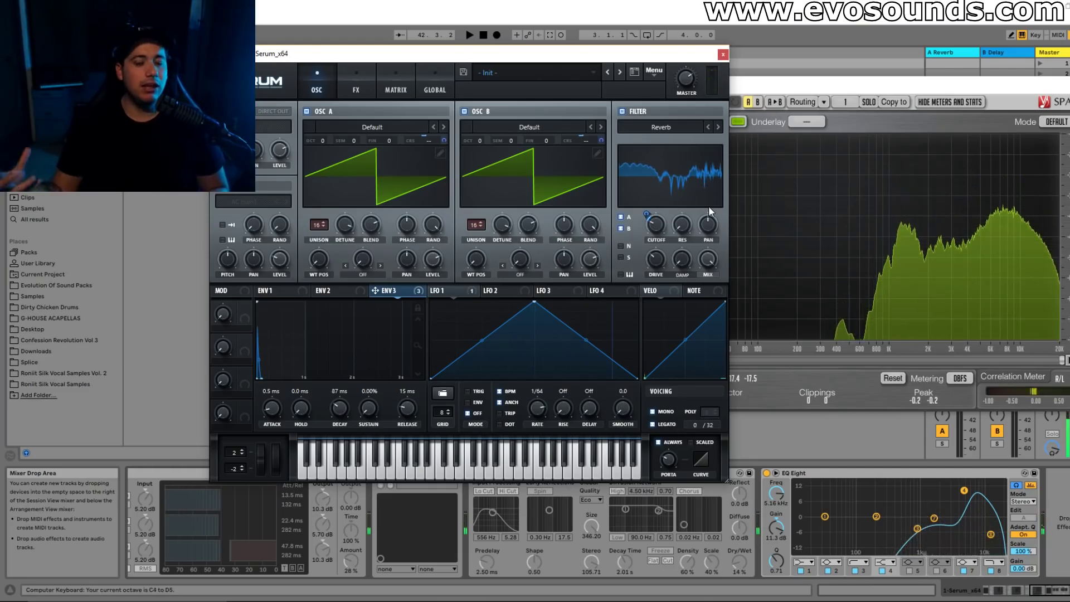
key(x)
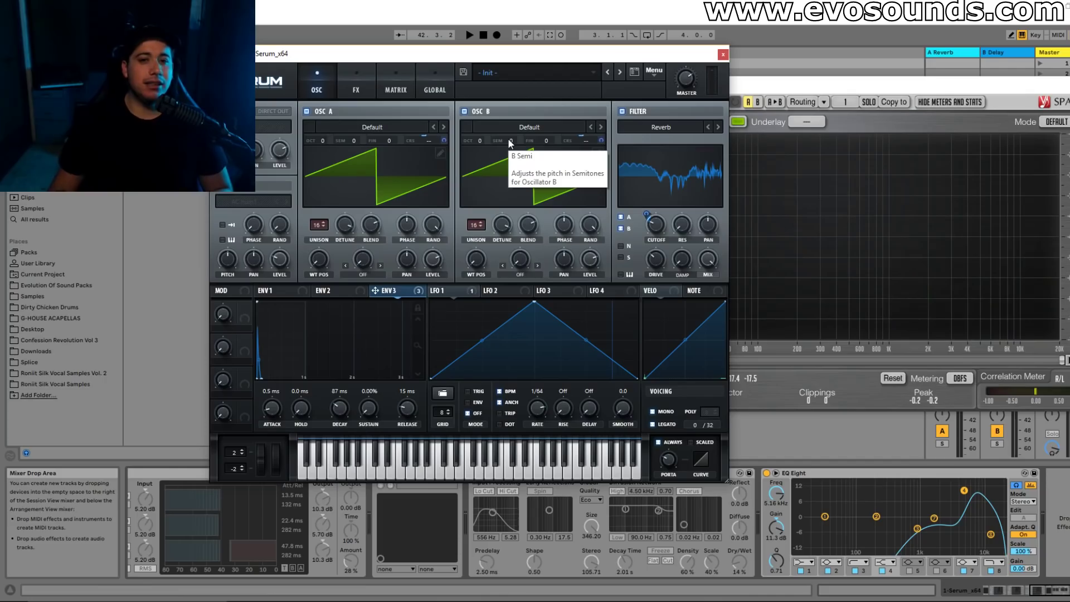
Try oscillator B at +5, +7 and -7 semitones and one octave up, and reset its pitch to 0
drag(510, 143, 519, 141)
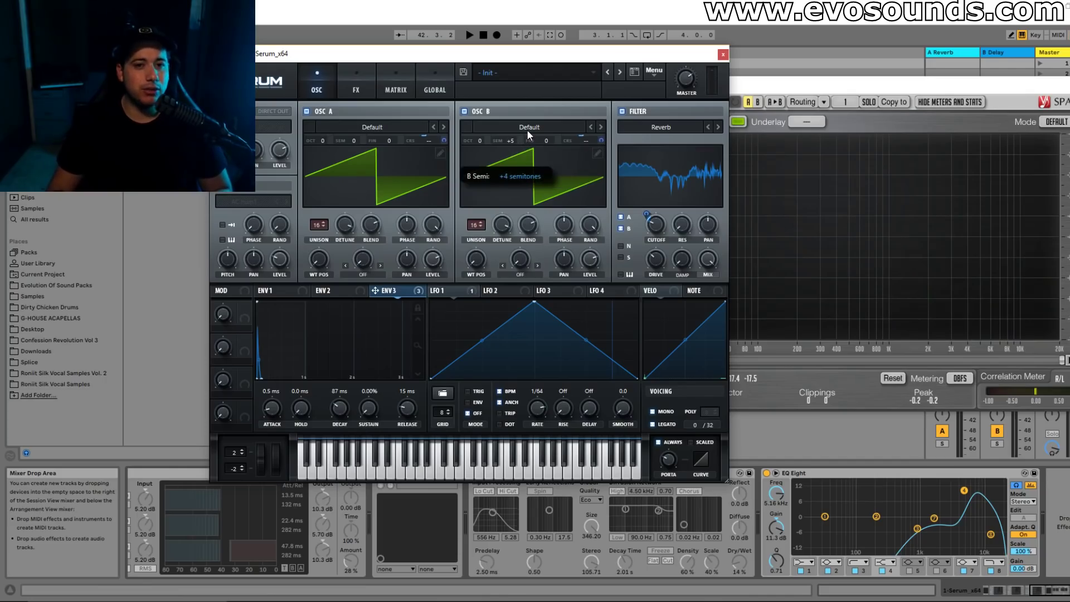
mouse_move(501, 141)
mouse_down()
mouse_move(496, 166)
mouse_move(514, 144)
mouse_up()
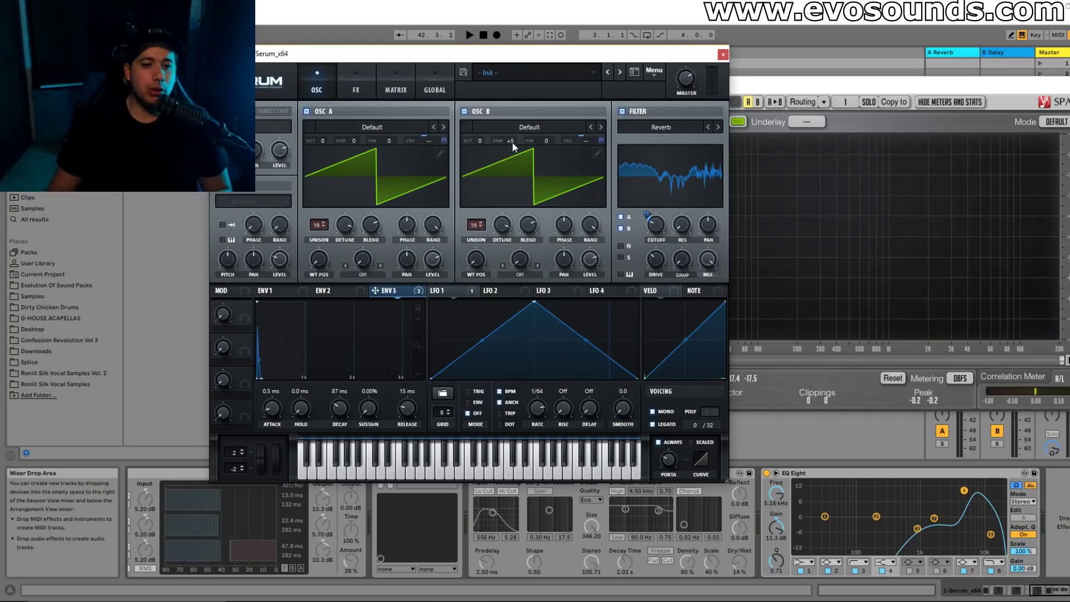
drag(513, 142, 485, 133)
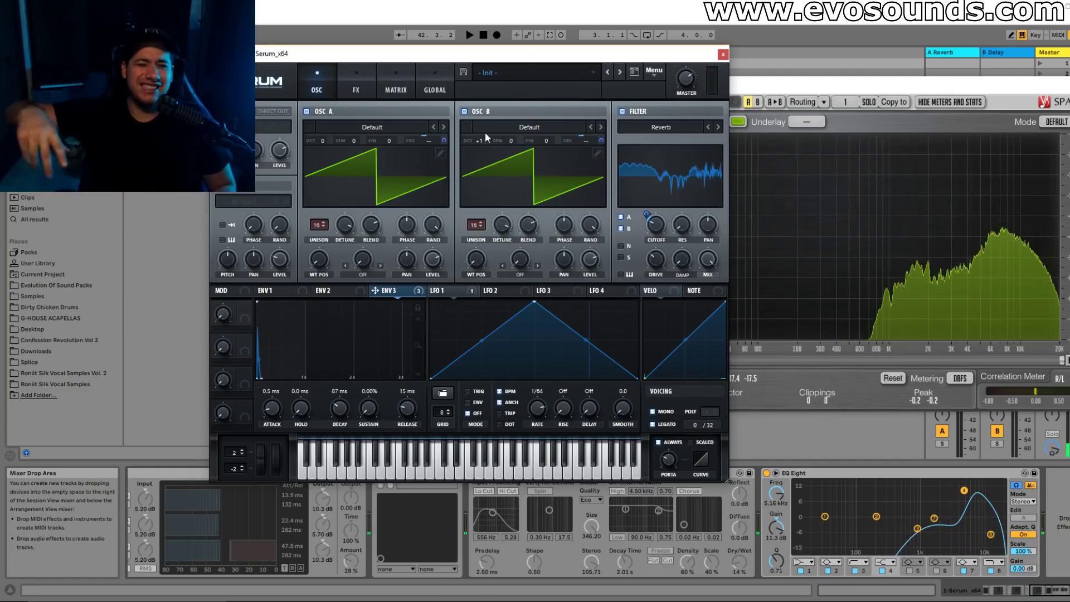
drag(484, 141, 526, 129)
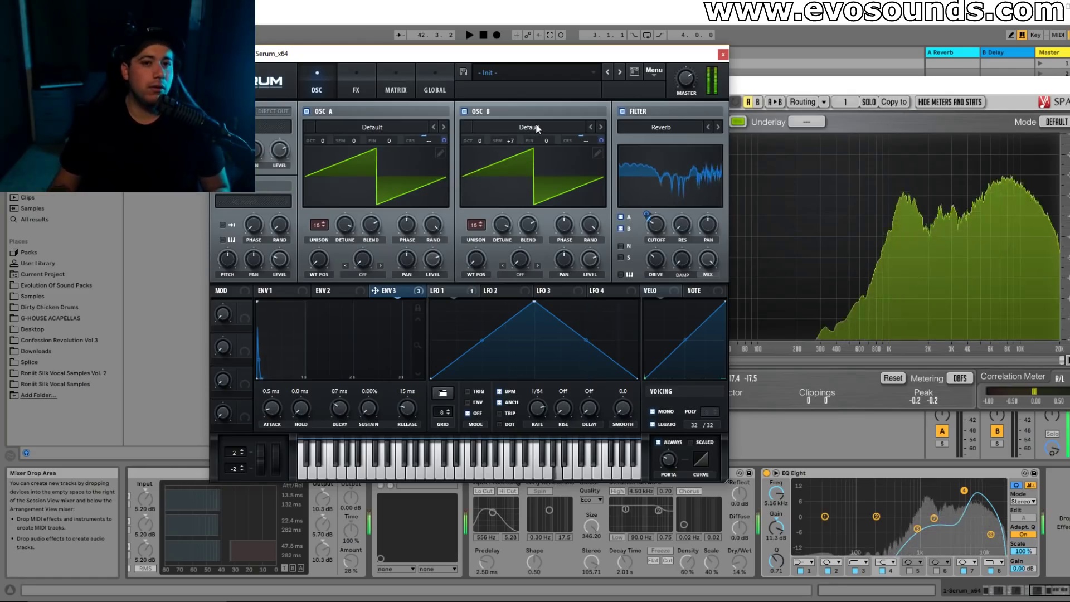
drag(511, 141, 474, 187)
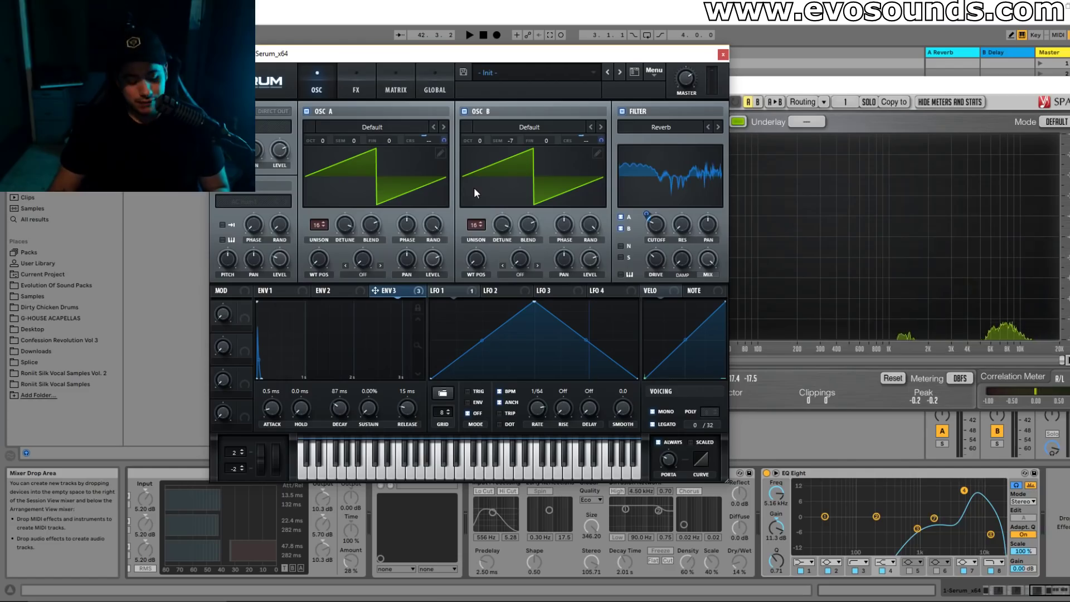
drag(504, 139, 541, 124)
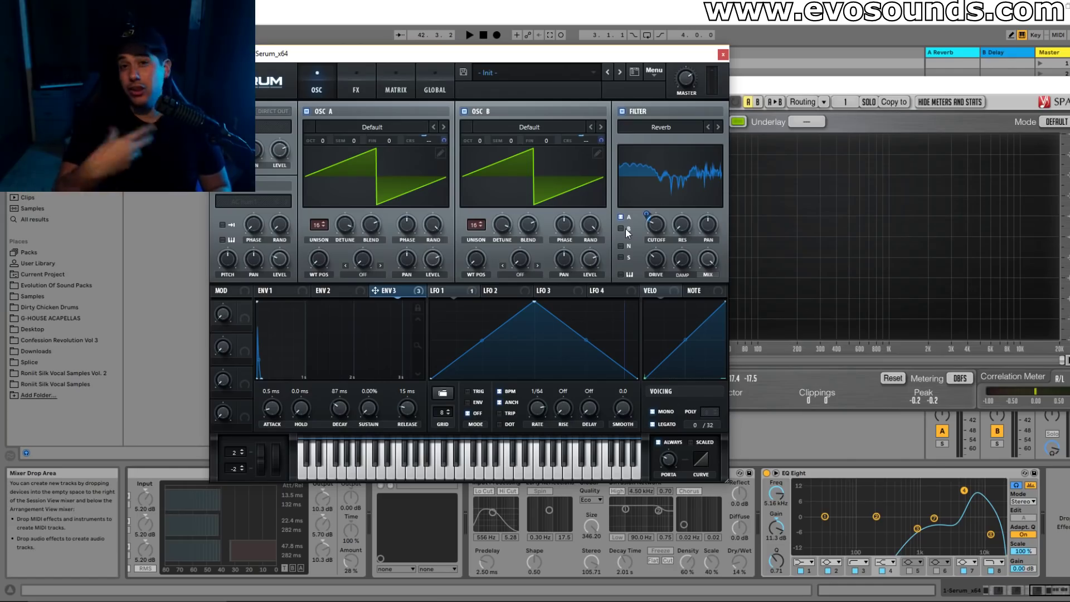
Check Serum's global unison settings and turn off the filter and oscillator B to isolate oscillator A
click(433, 90)
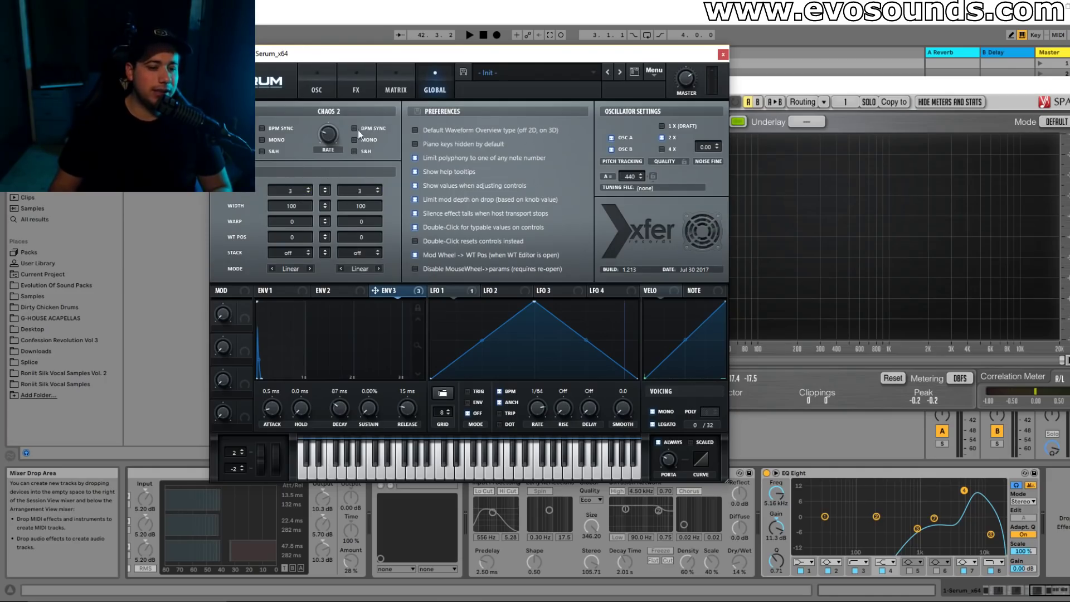
click(317, 91)
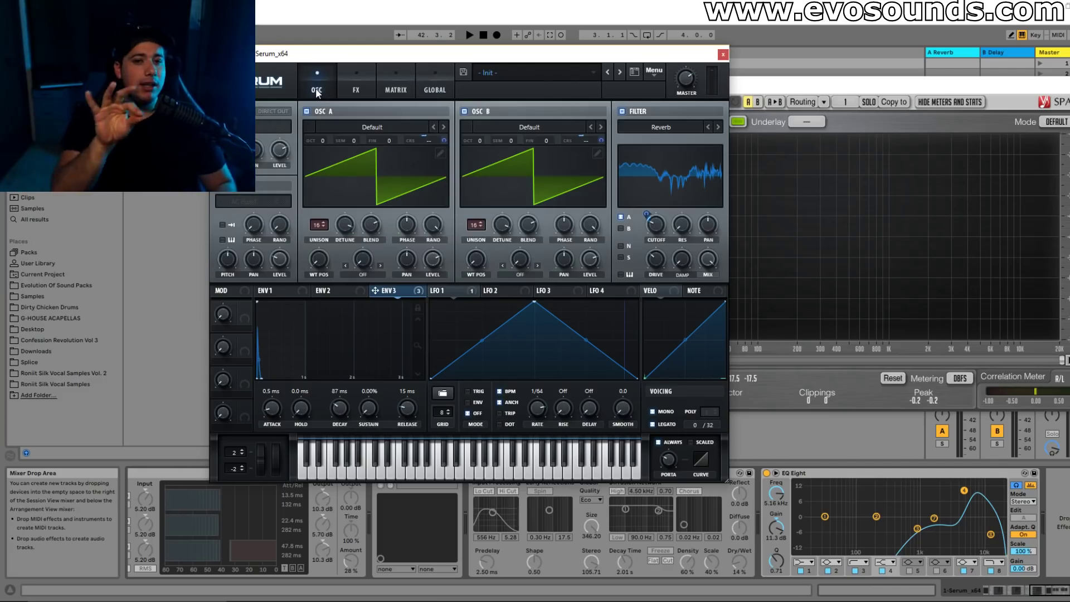
click(623, 112)
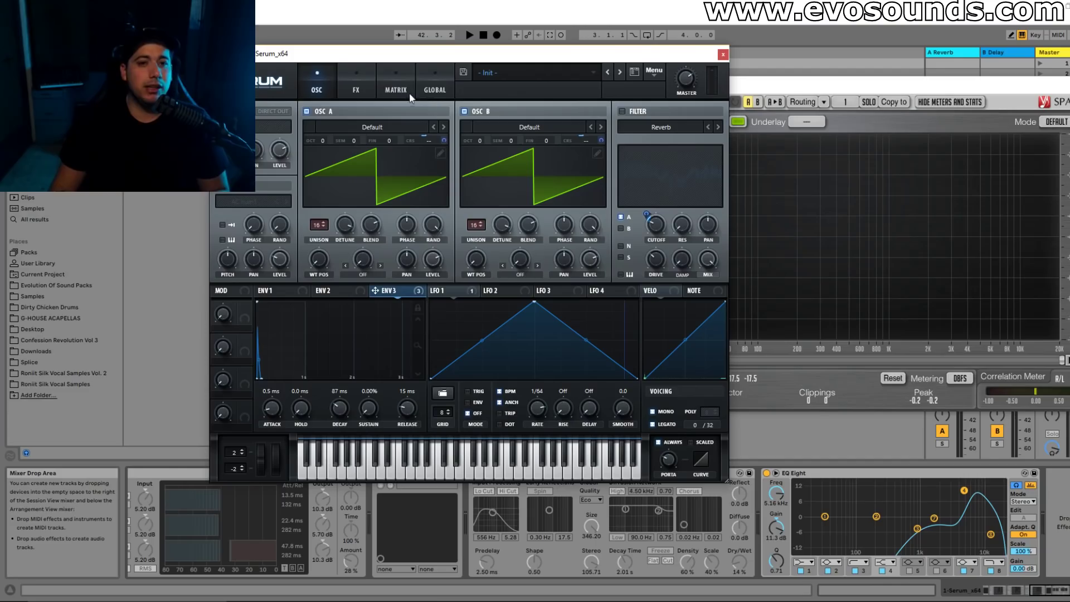
click(465, 112)
Compare oscillator A's global unison range at 2 and 3 while playing, and adjust its detune
click(362, 84)
click(395, 84)
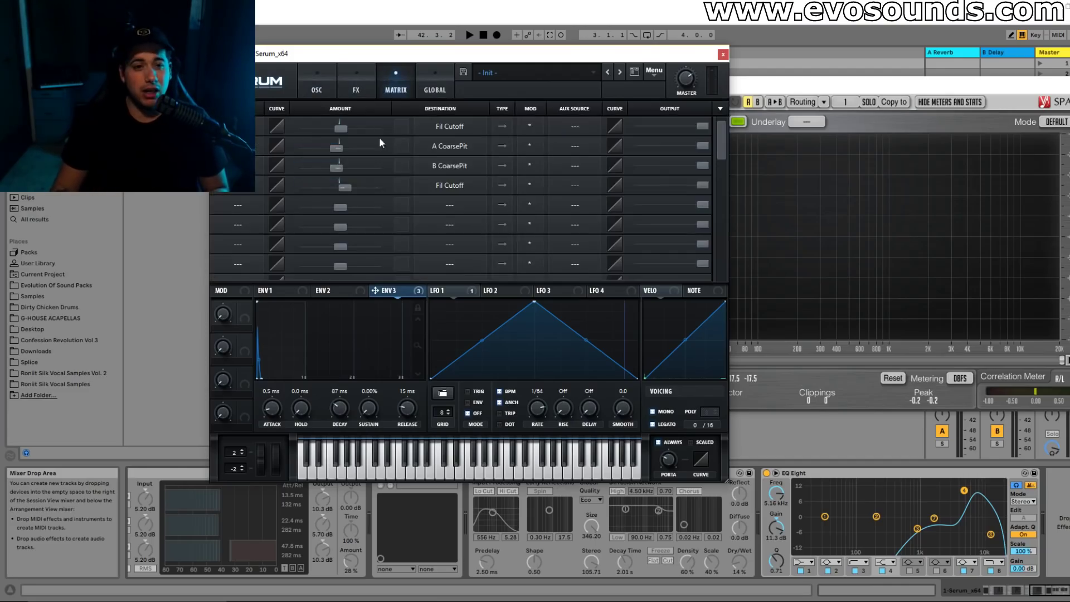
click(437, 78)
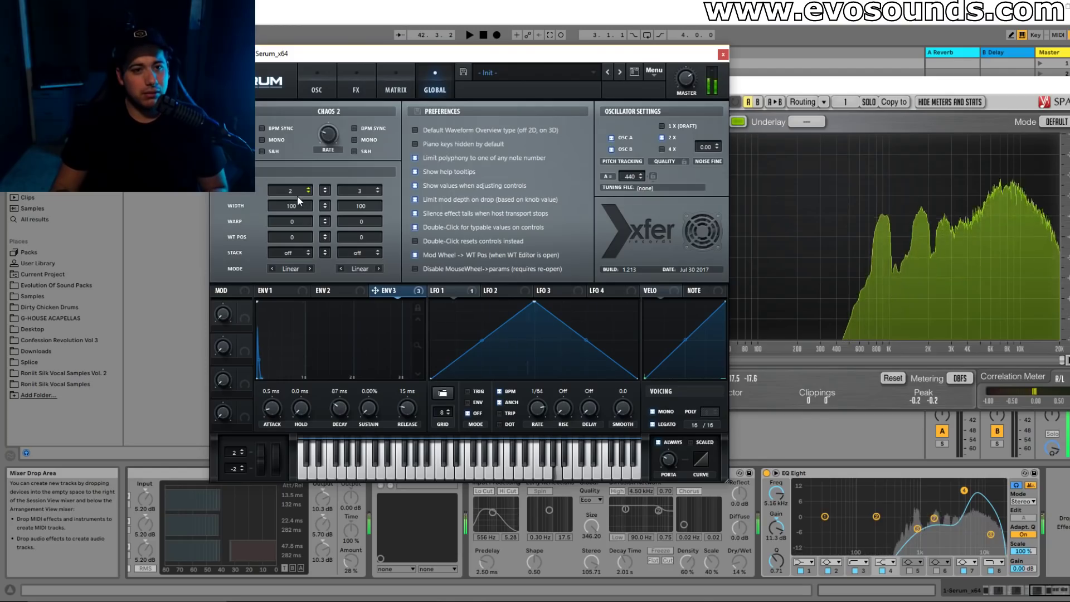
scroll(300, 190, up, 1)
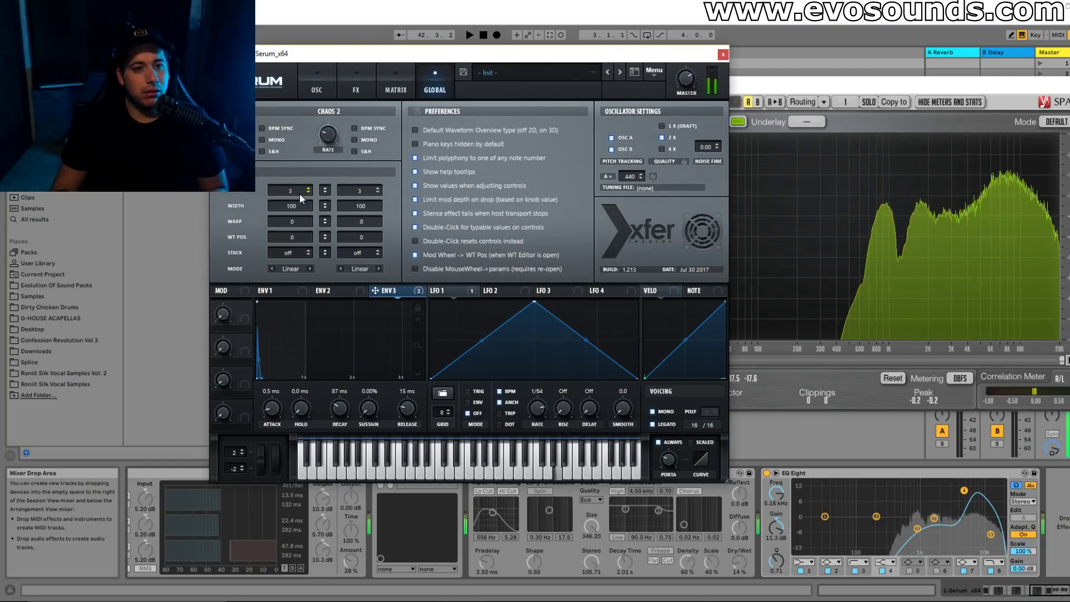
scroll(299, 193, down, 1)
click(316, 84)
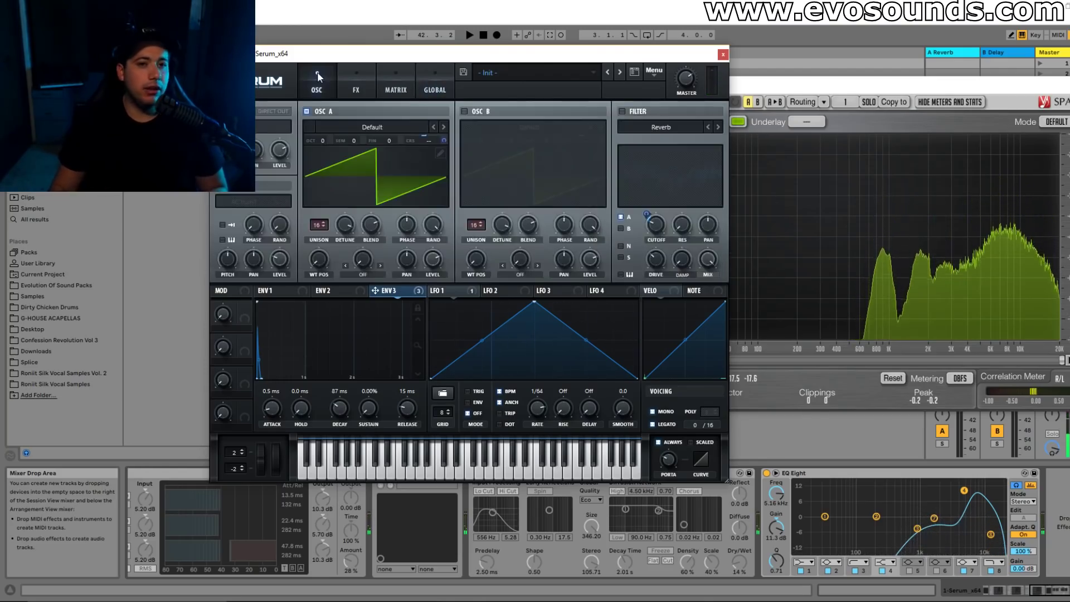
drag(353, 226, 345, 246)
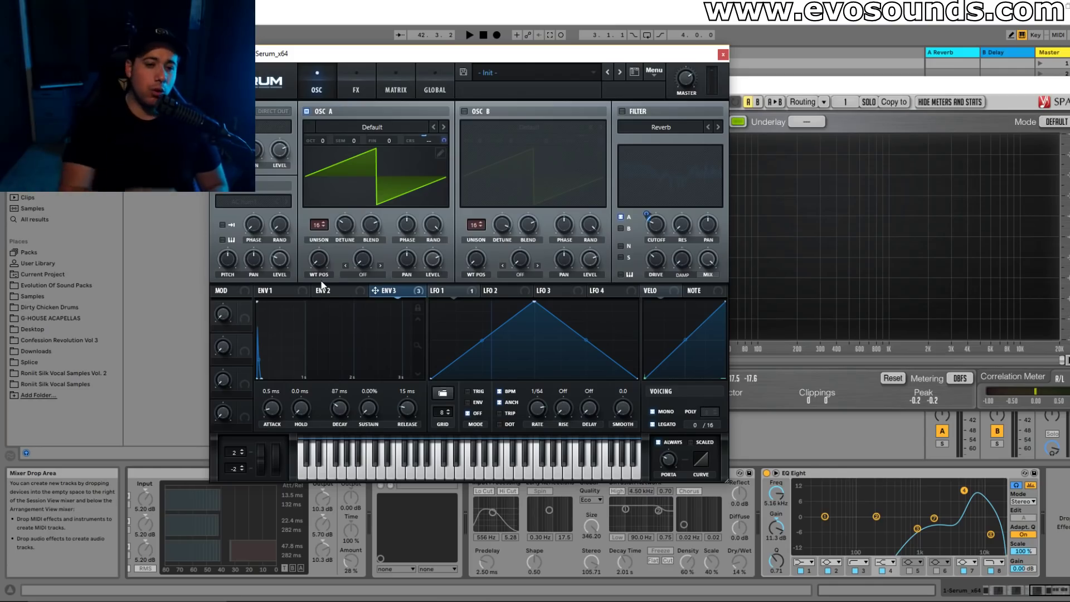
Move the Serum window clear of the device chain and bring the OTT devices after Serum into view
drag(604, 49, 671, 4)
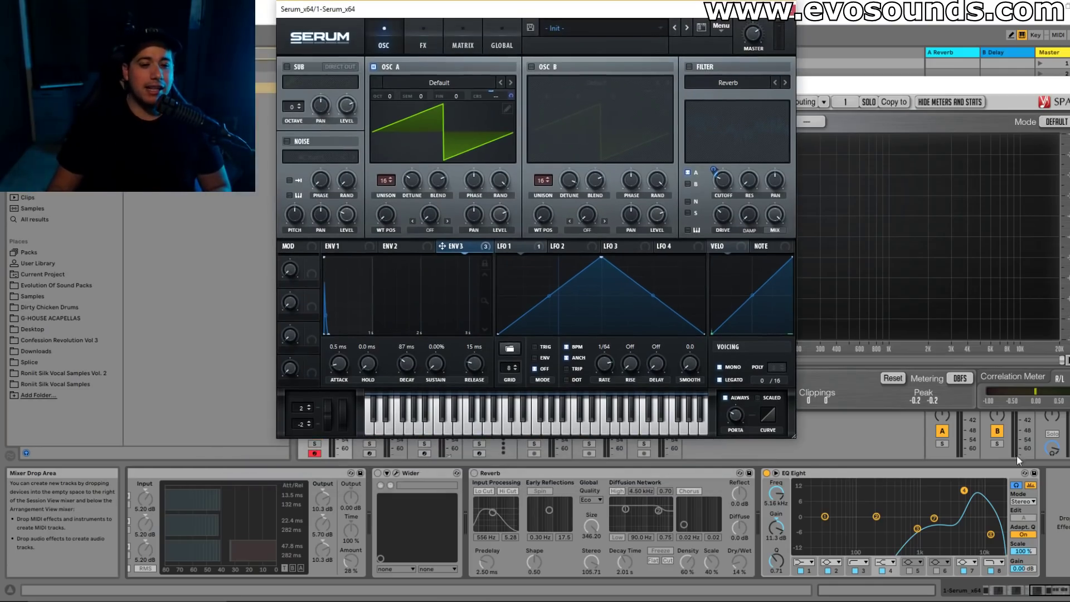
scroll(507, 545, up, 10)
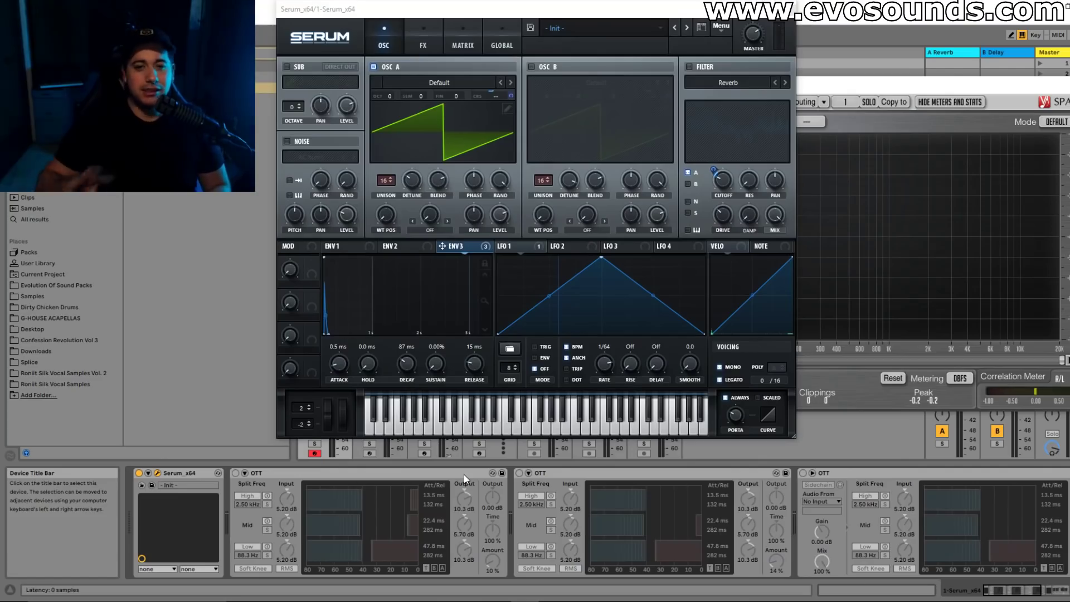